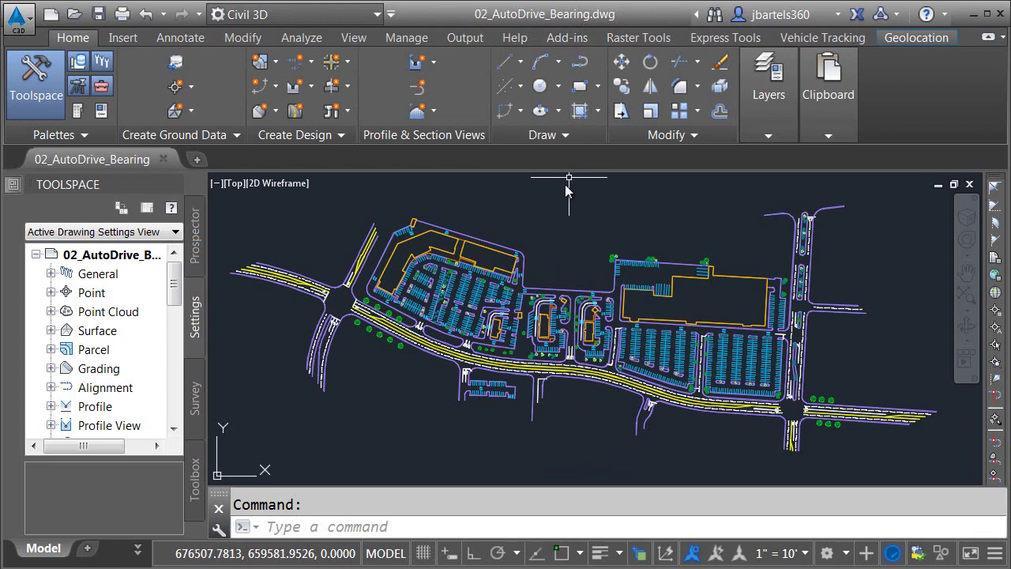
# Zoom and pan in on the parking islands and drive aisles beside the buildings
pyautogui.scroll(1, 564, 314)
pyautogui.scroll(5, 564, 314)
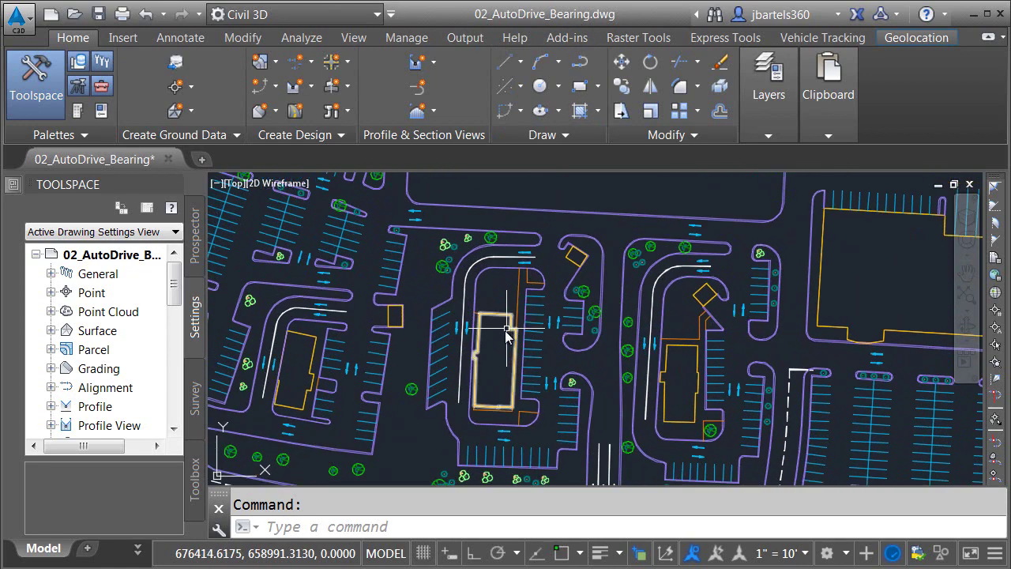
pyautogui.moveTo(503, 358); pyautogui.dragTo(512, 324, button='middle')
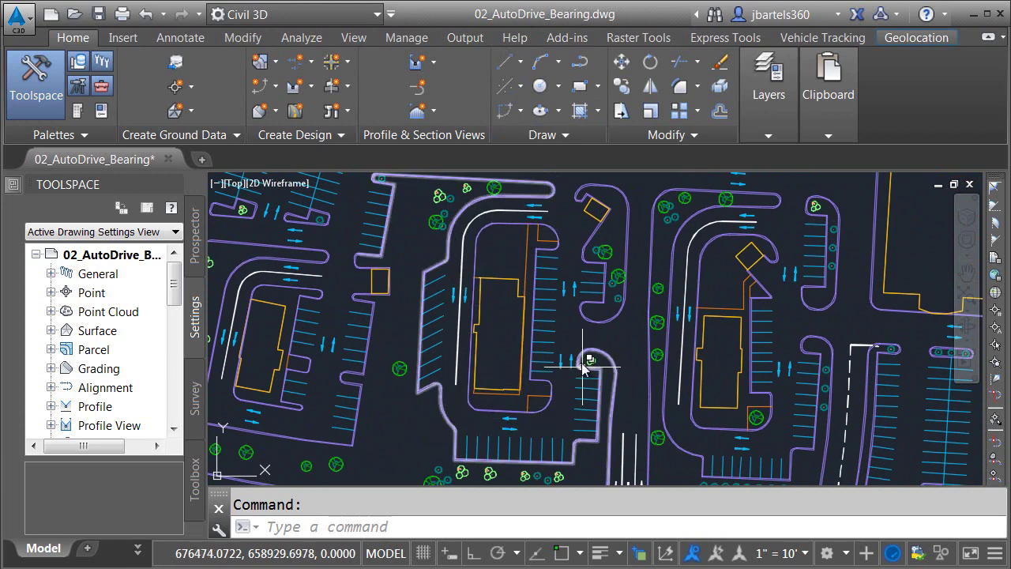
pyautogui.scroll(4, 513, 332)
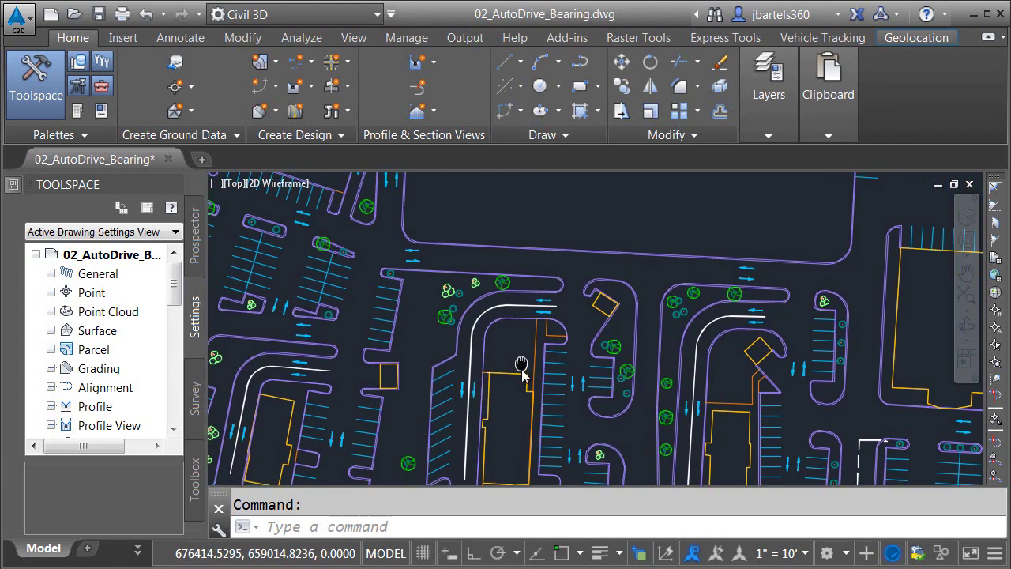
pyautogui.scroll(3, 509, 353)
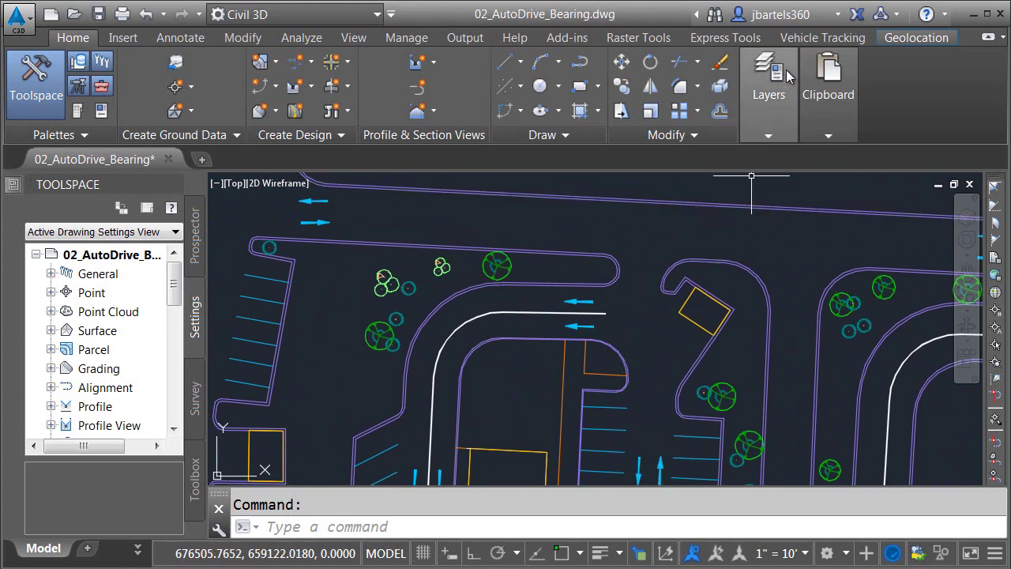
# Start AutoDrive Arc and pick the DB32 Refuse Vehicle from the drawing's vehicle pool
pyautogui.click(822, 38)
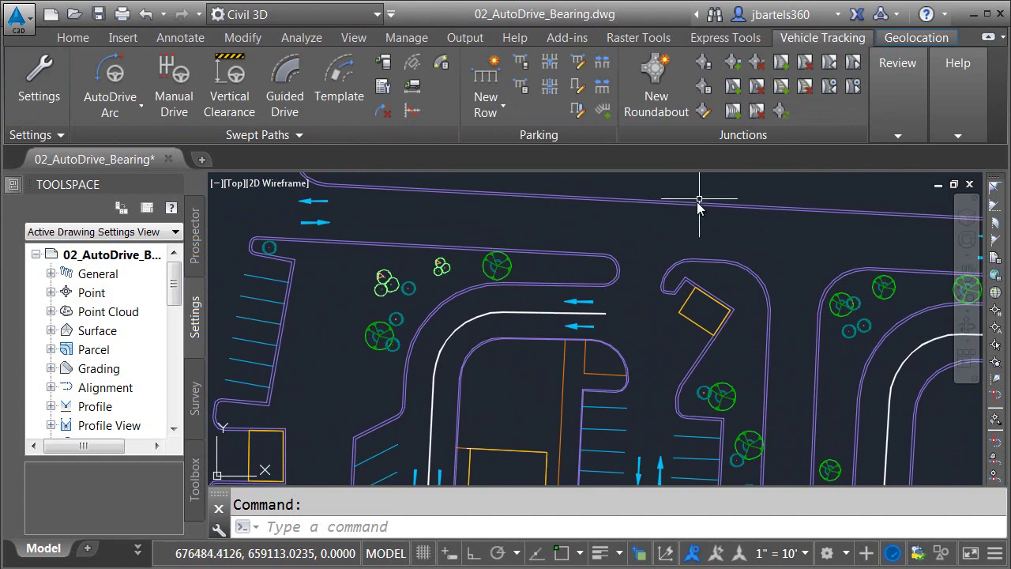
pyautogui.click(116, 69)
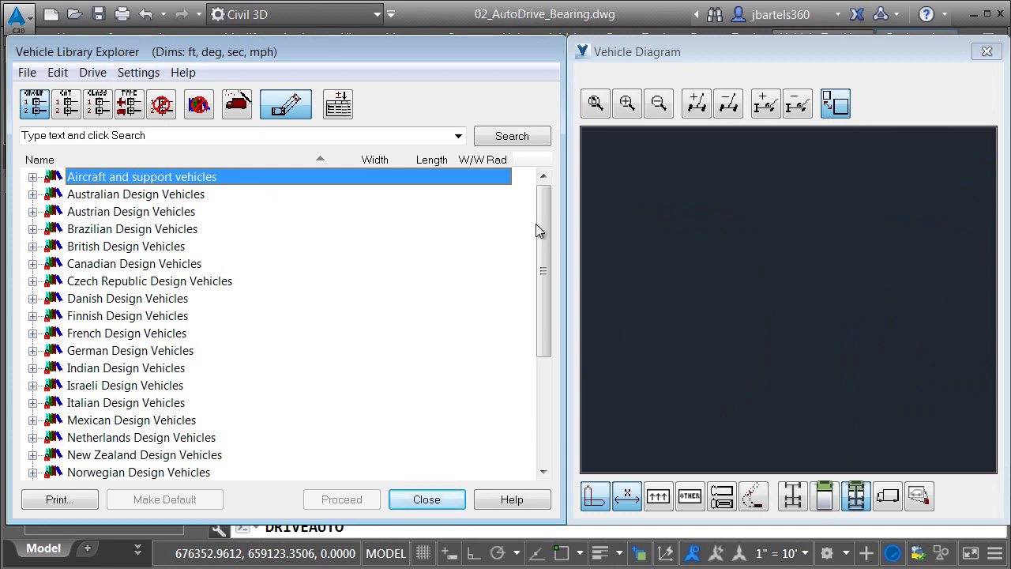
pyautogui.moveTo(537, 229); pyautogui.dragTo(545, 340)
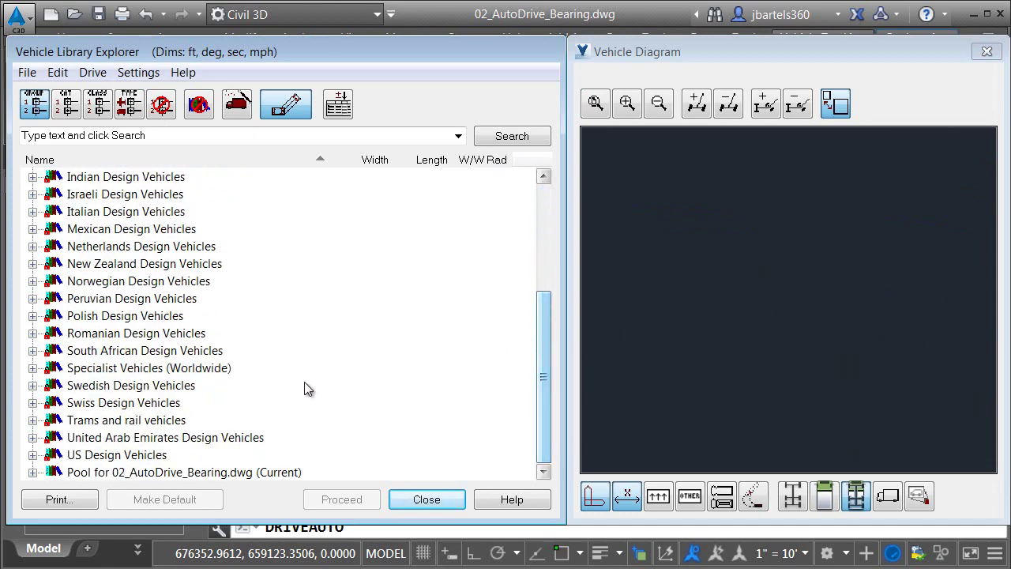
pyautogui.click(32, 472)
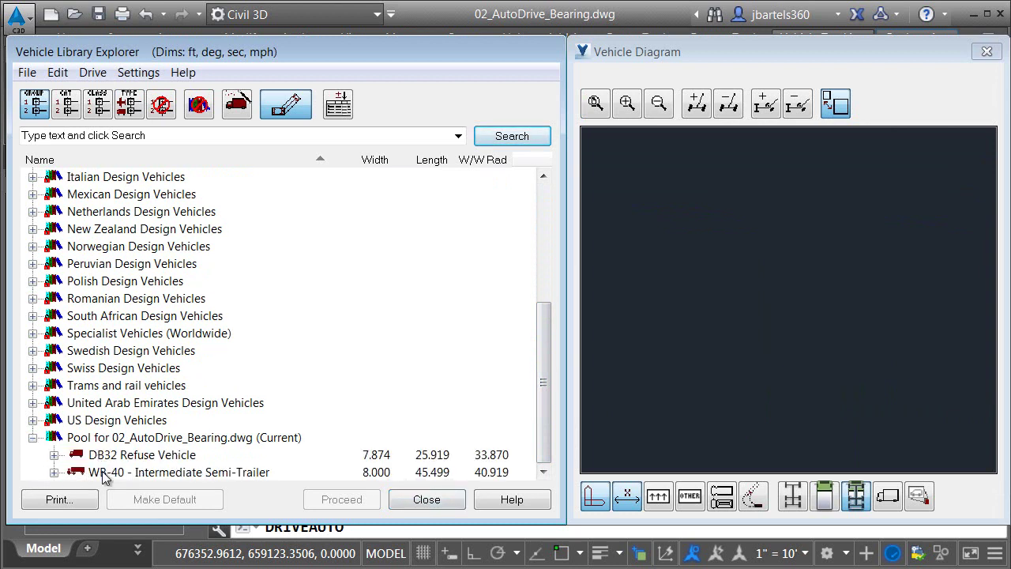
pyautogui.doubleClick(141, 457)
# Place the DB32 Refuse Vehicle on the road above the tree island, heading along the road, and proceed
pyautogui.click(666, 482)
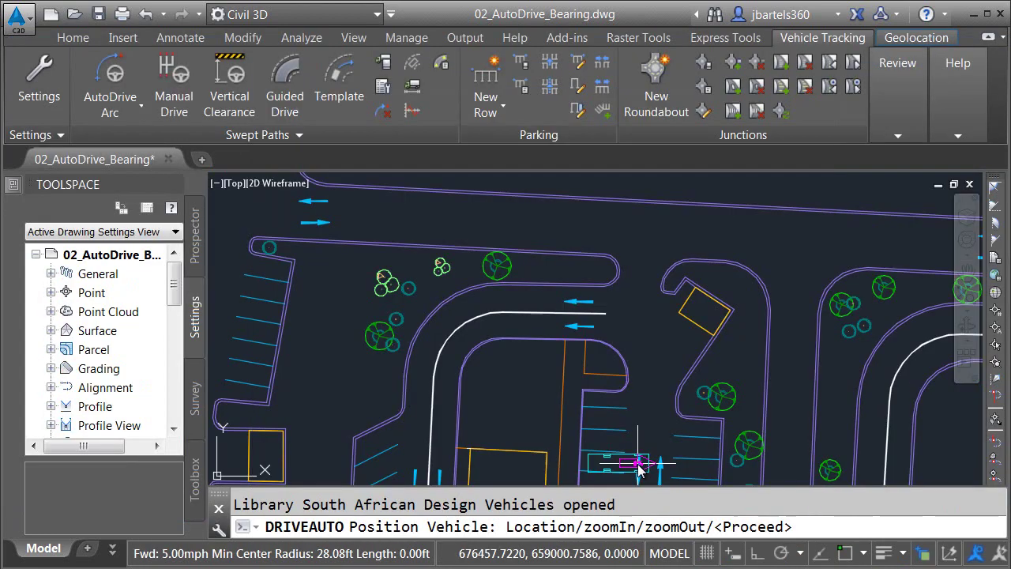
pyautogui.scroll(4, 484, 233)
pyautogui.scroll(1, 488, 241)
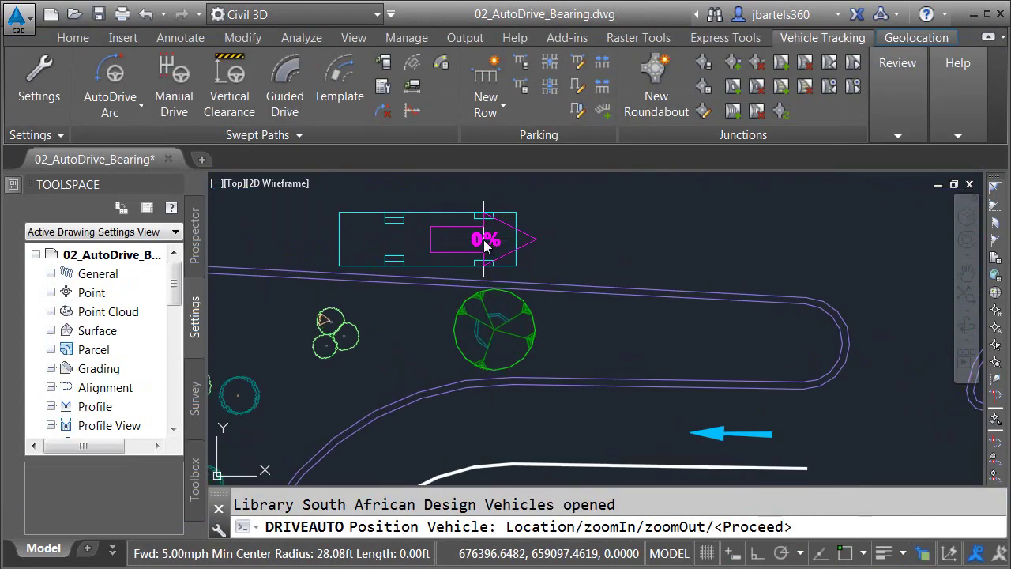
pyautogui.click(537, 255)
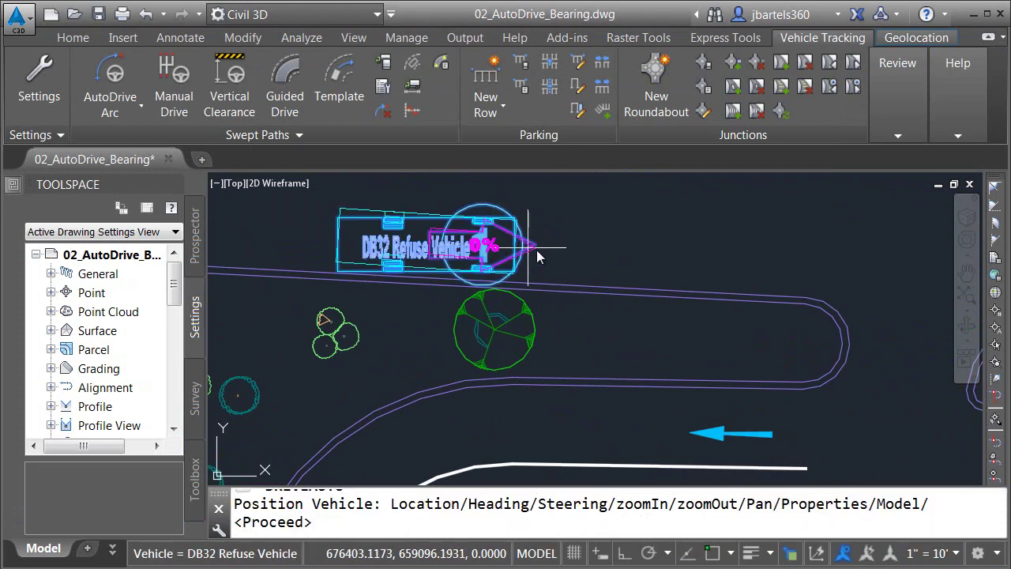
pyautogui.click(604, 252)
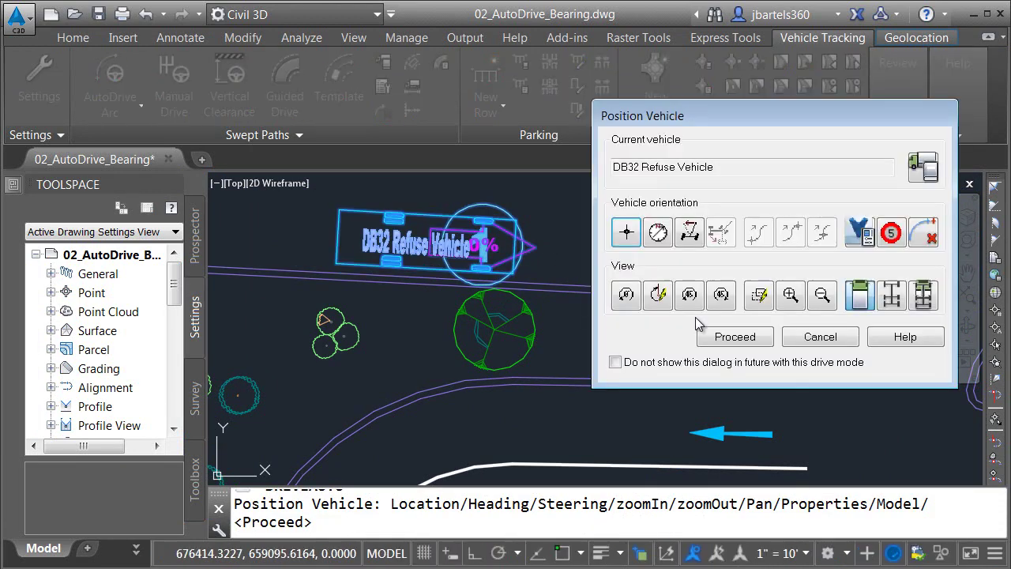
pyautogui.click(707, 333)
pyautogui.scroll(-4, 654, 293)
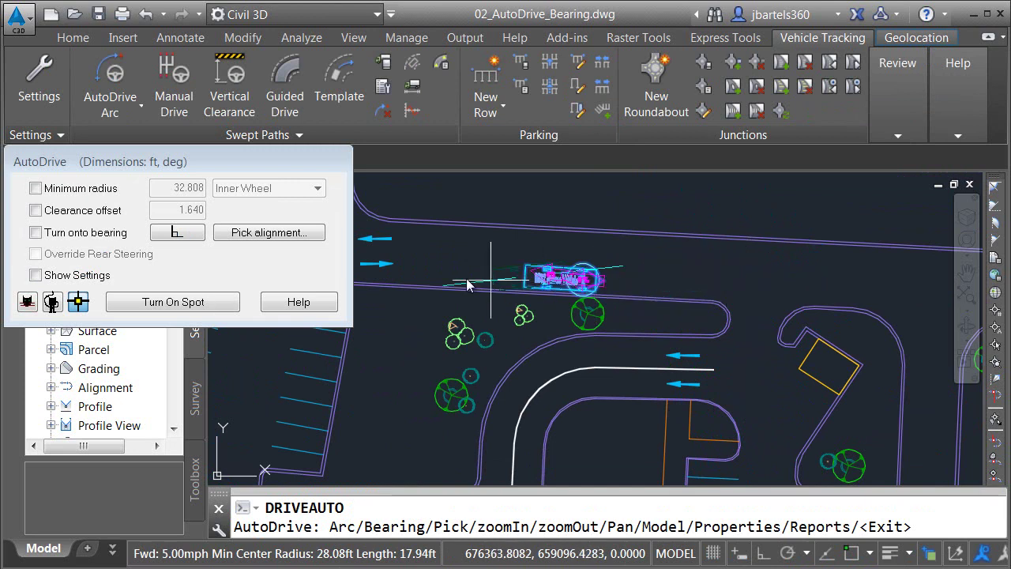
# Enable Turn onto bearing and change the turn-through angle from 90 to 45 degrees
pyautogui.click(36, 233)
pyautogui.scroll(-2, 644, 299)
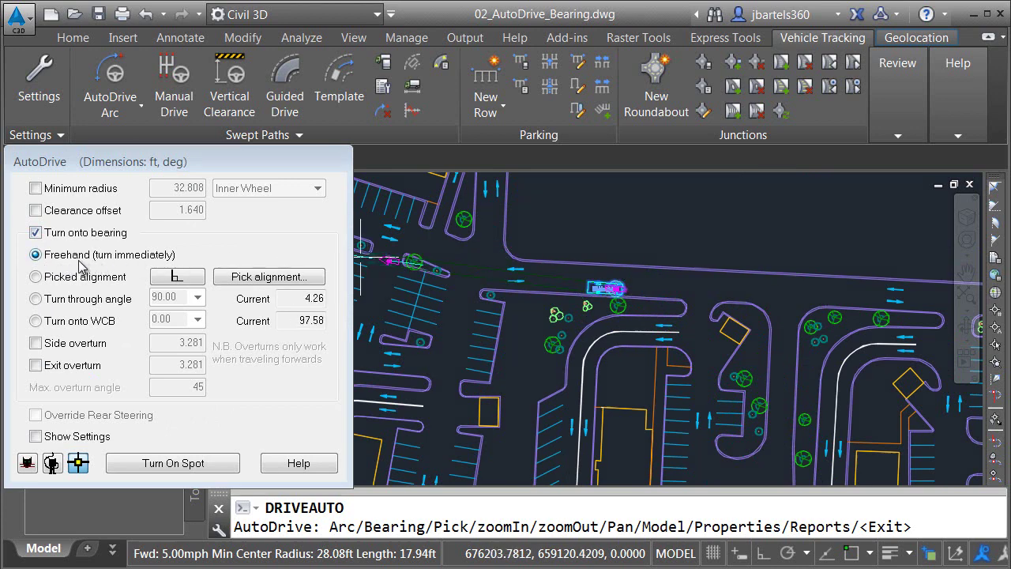
pyautogui.click(36, 299)
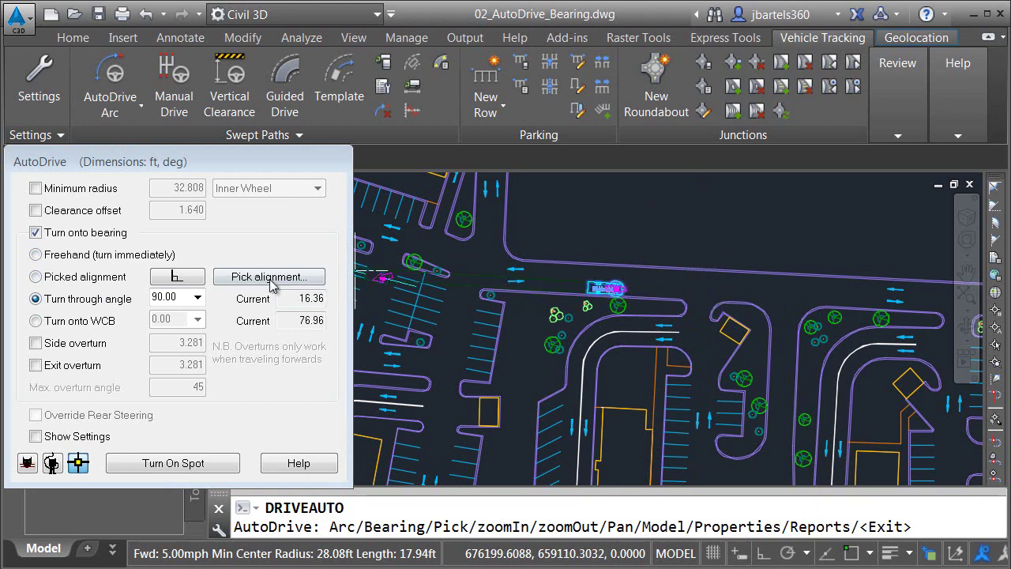
pyautogui.click(197, 298)
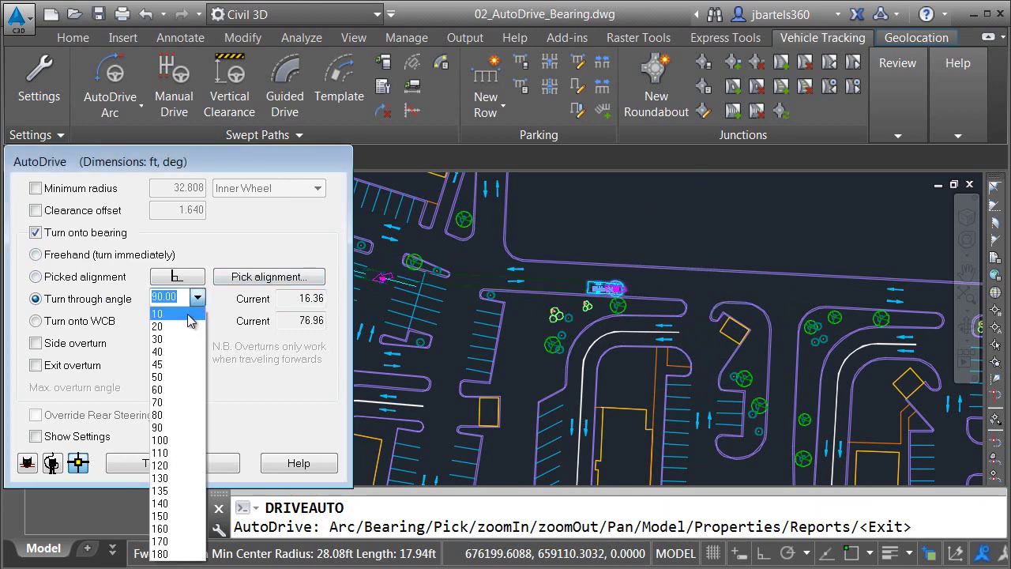
pyautogui.click(177, 365)
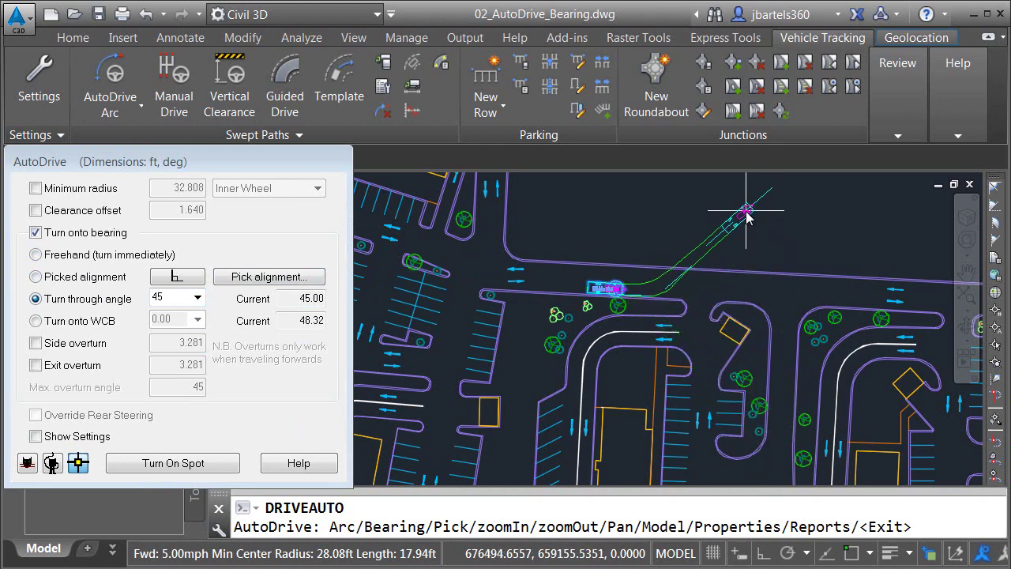
# Align the turn with the orange building line and commit the path down the drive aisle
pyautogui.click(35, 277)
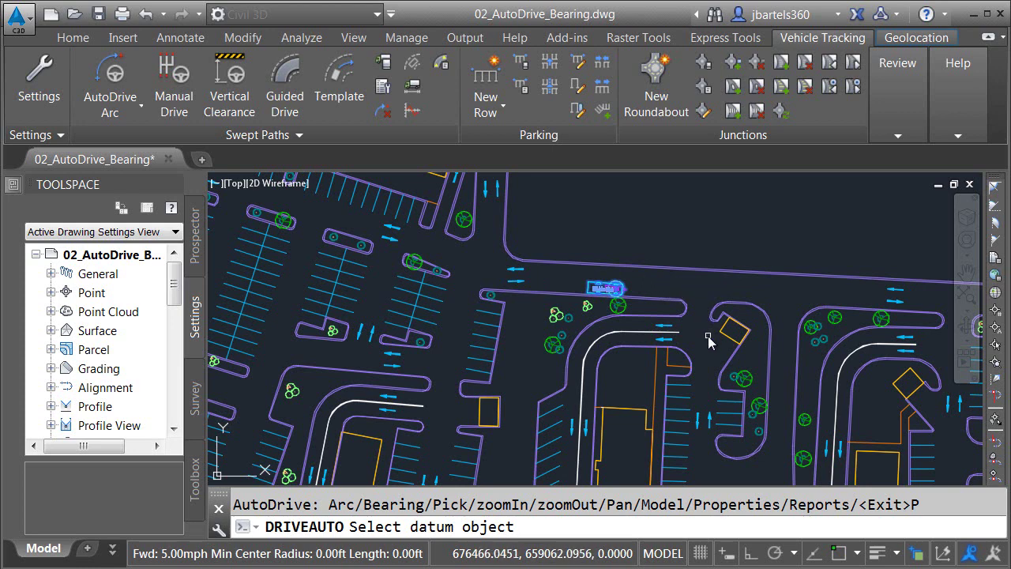
pyautogui.click(657, 401)
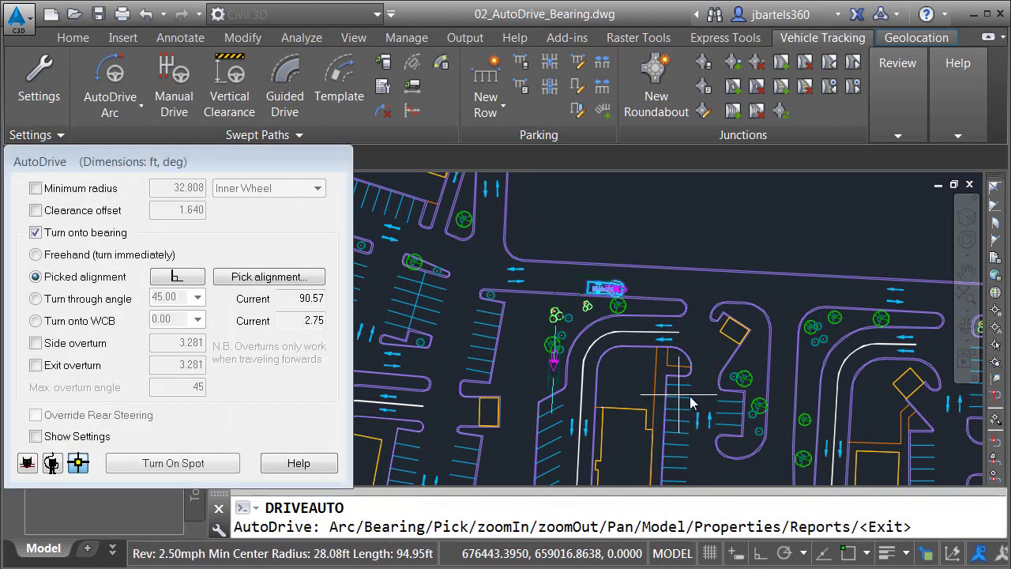
pyautogui.click(697, 467)
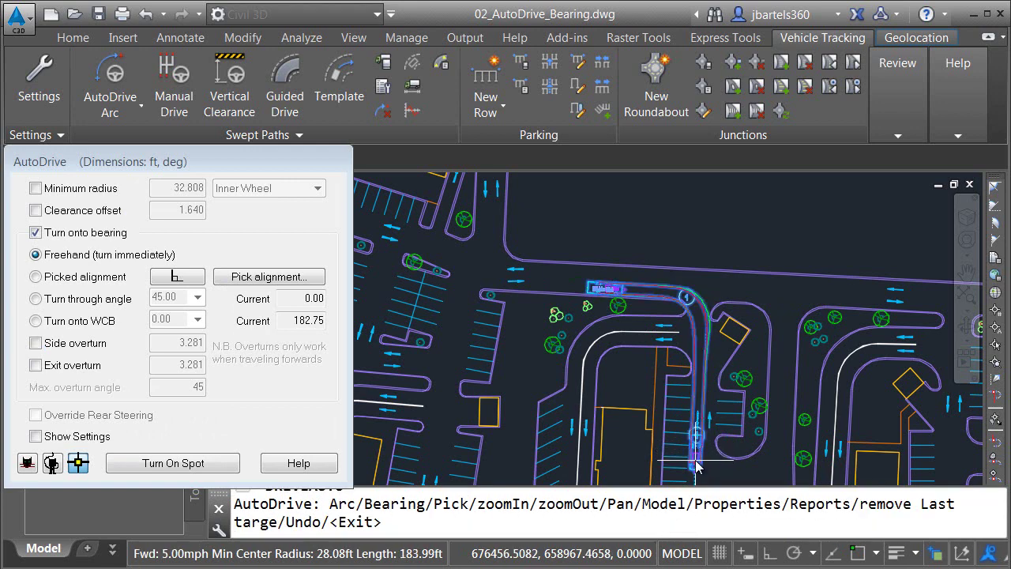
# Reverse the truck into the dumpster enclosure, aligned with the enclosure edge
pyautogui.click(306, 280)
pyautogui.scroll(5, 729, 355)
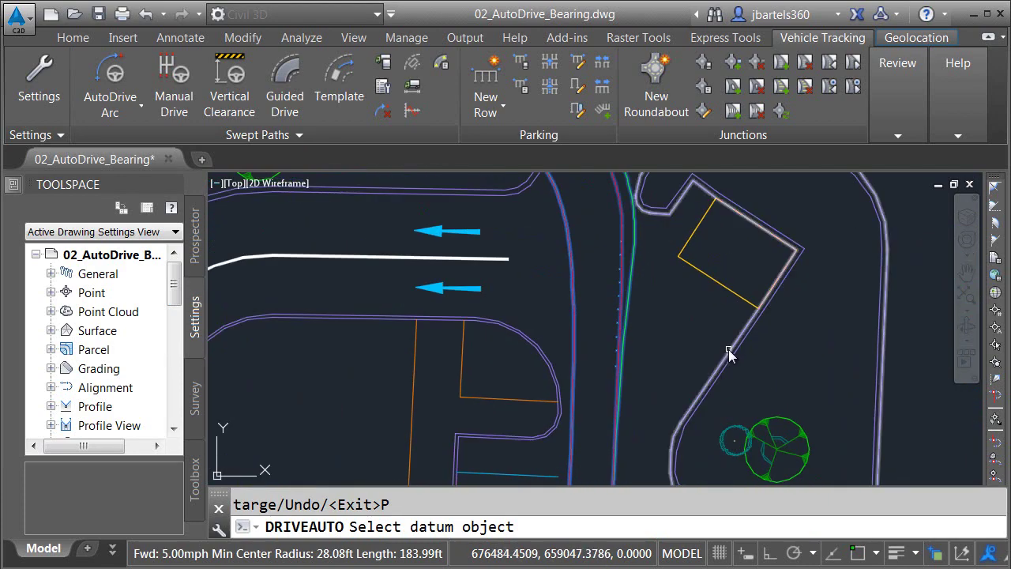
pyautogui.click(728, 350)
pyautogui.scroll(4, 715, 296)
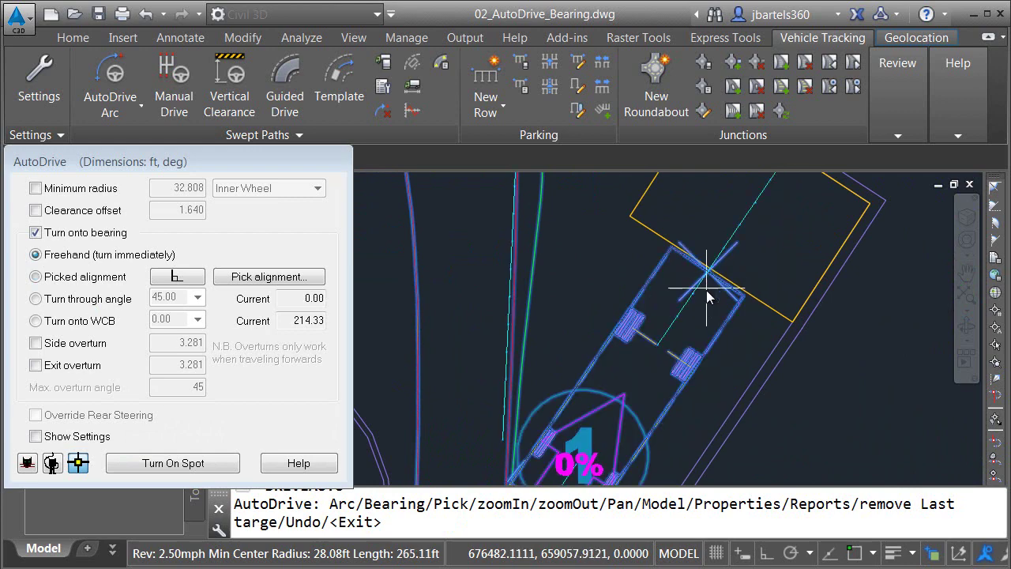
pyautogui.press('Return')
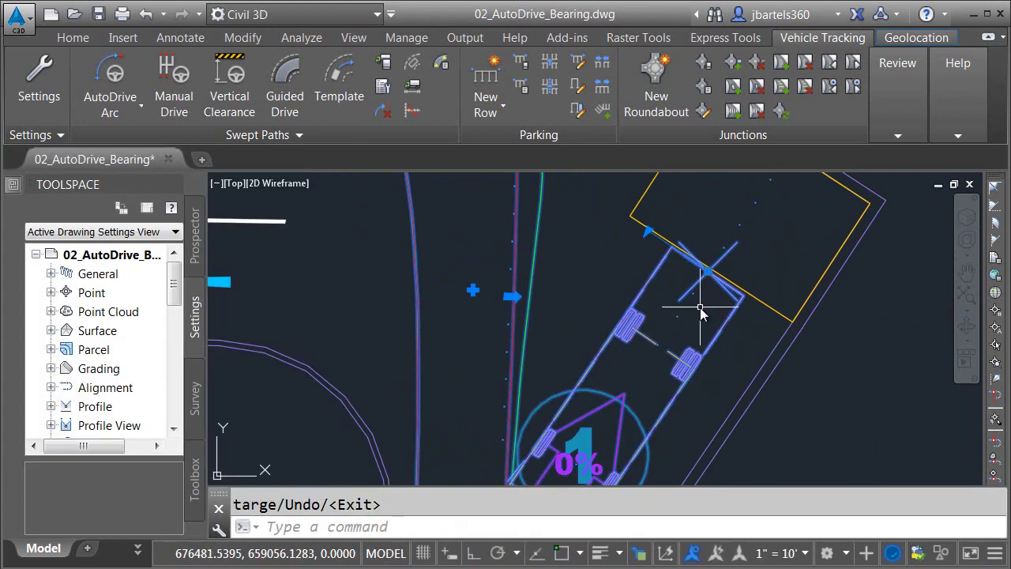
pyautogui.press('Escape')
pyautogui.scroll(-5, 700, 313)
pyautogui.moveTo(697, 318)
pyautogui.mouseDown(button='middle')
pyautogui.moveTo(684, 402)
pyautogui.moveTo(667, 248)
pyautogui.moveTo(666, 420)
pyautogui.mouseUp(button='middle')
pyautogui.scroll(2, 616, 282)
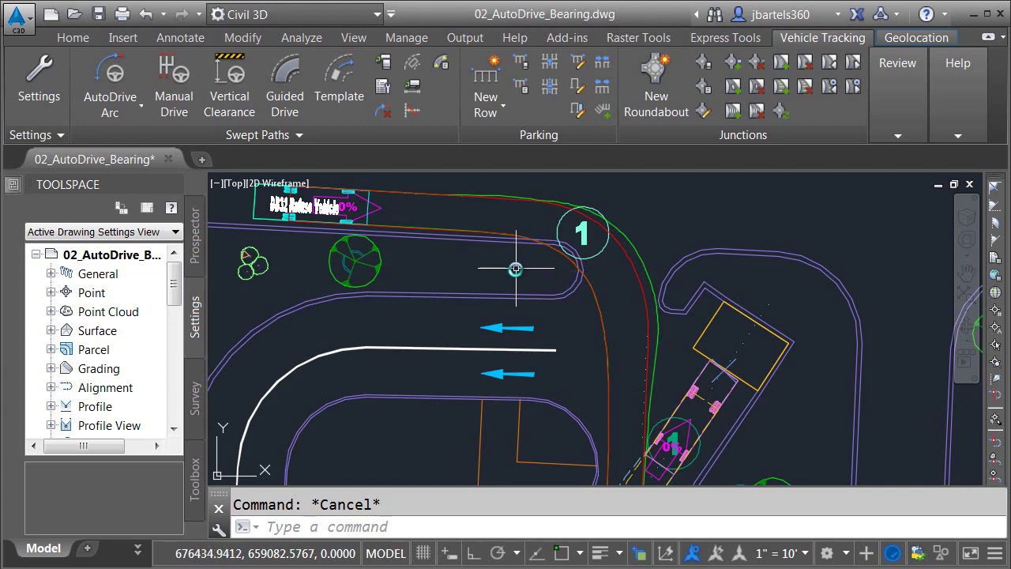
# Move the swept path's side-overturn grip outward so the truck swings wide before turning down the aisle
pyautogui.click(627, 235)
pyautogui.moveTo(632, 223); pyautogui.dragTo(655, 238, button='middle')
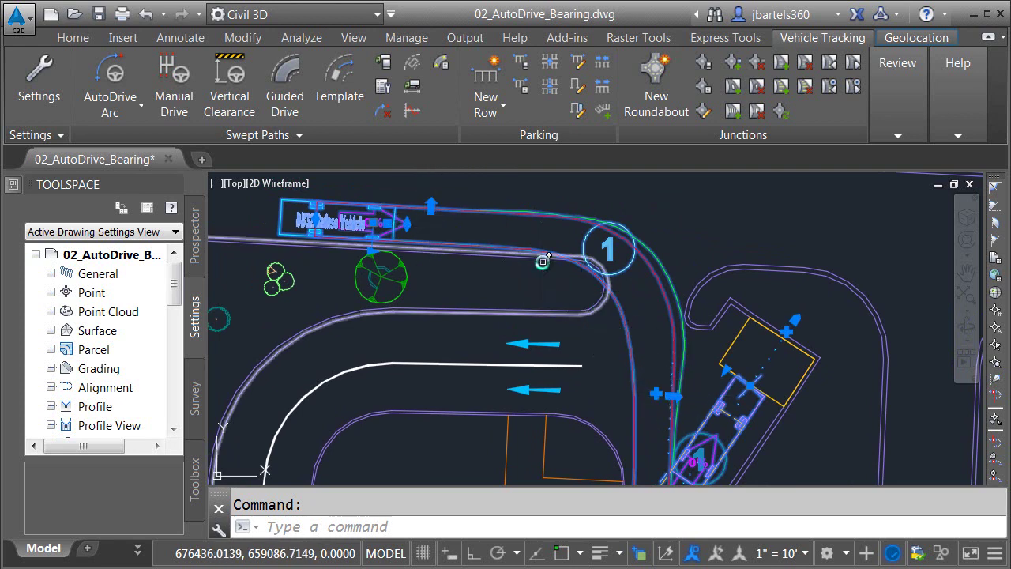
pyautogui.click(430, 205)
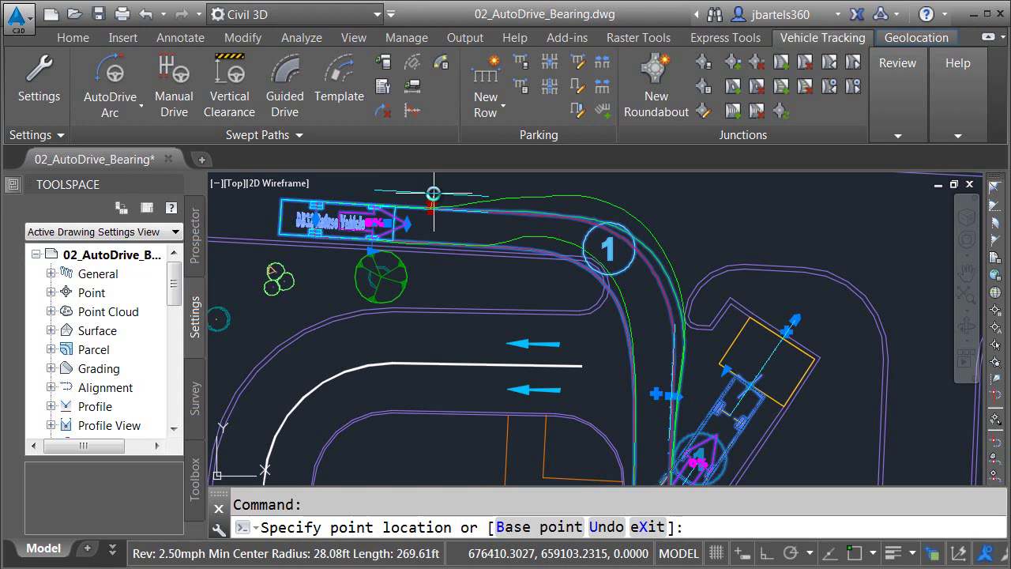
pyautogui.click(434, 194)
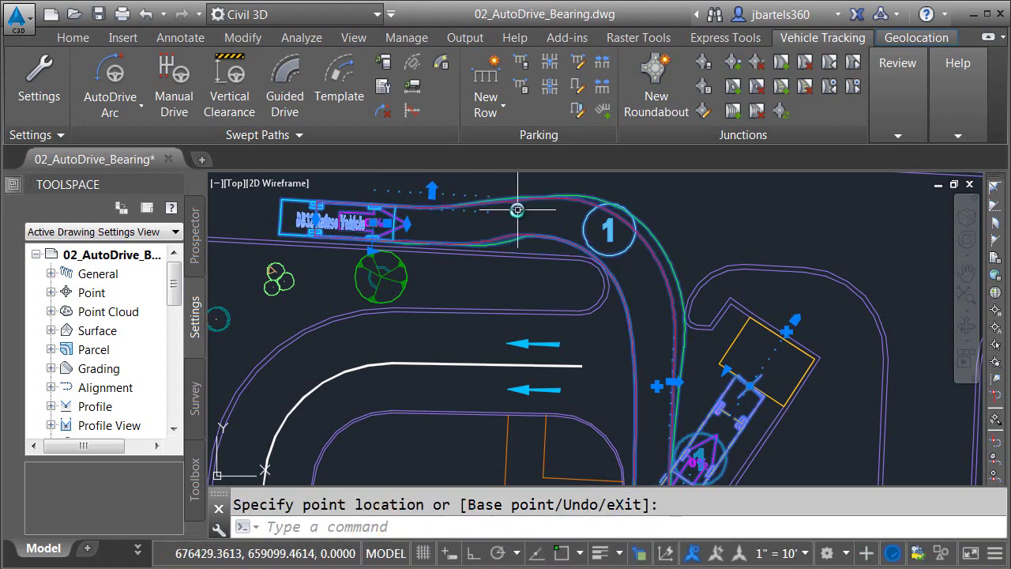
pyautogui.press('Escape')
pyautogui.scroll(5, 656, 308)
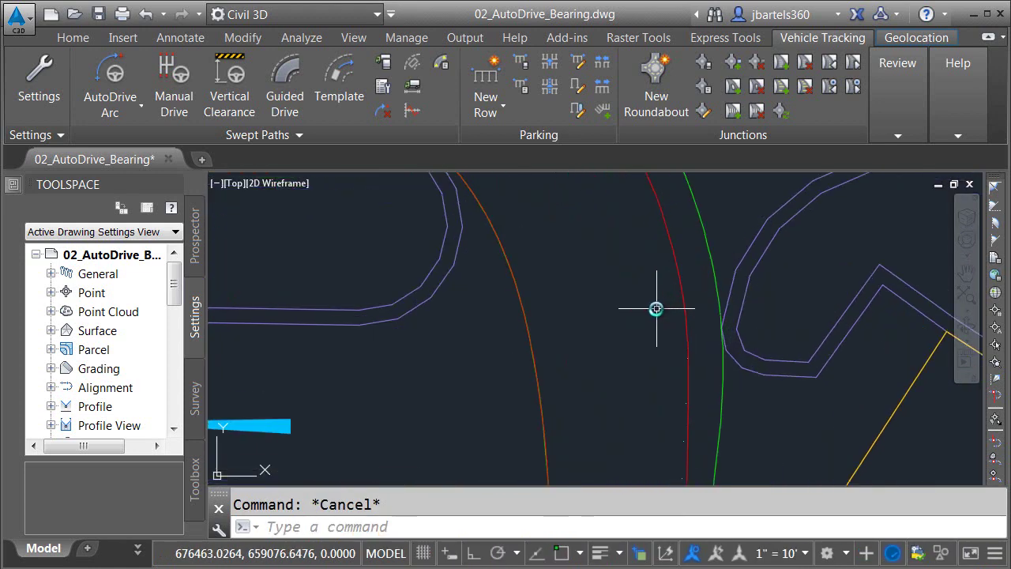
pyautogui.scroll(-6, 655, 308)
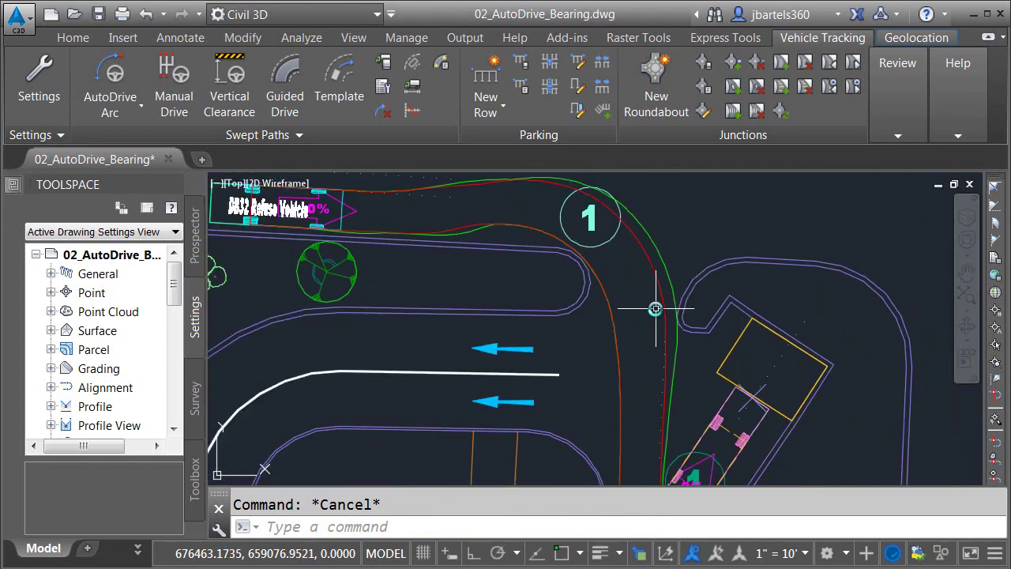
pyautogui.scroll(-4, 656, 296)
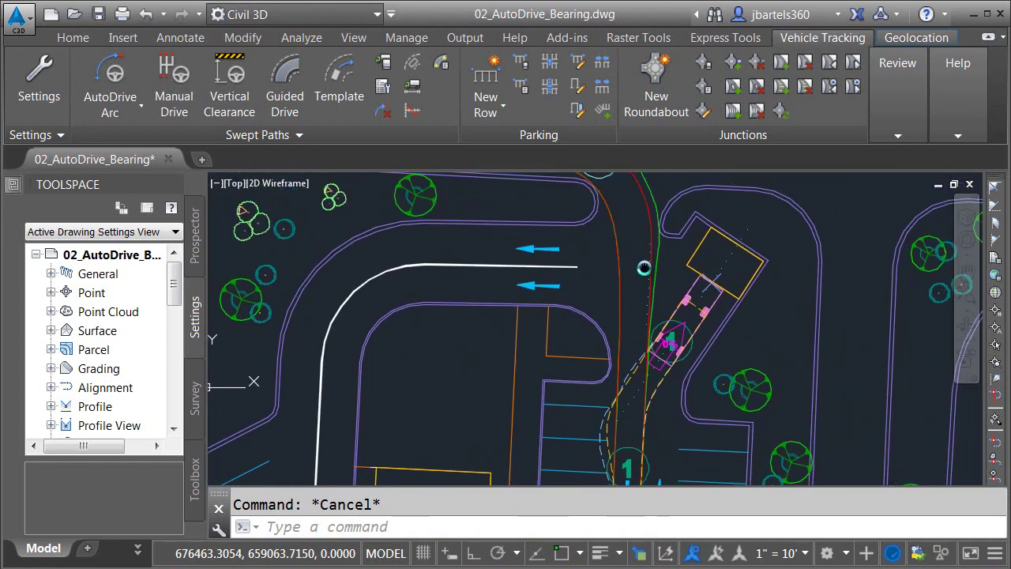
# Pan east to bring the large building and its front parking rows into view
pyautogui.moveTo(611, 310); pyautogui.dragTo(593, 309, button='middle')
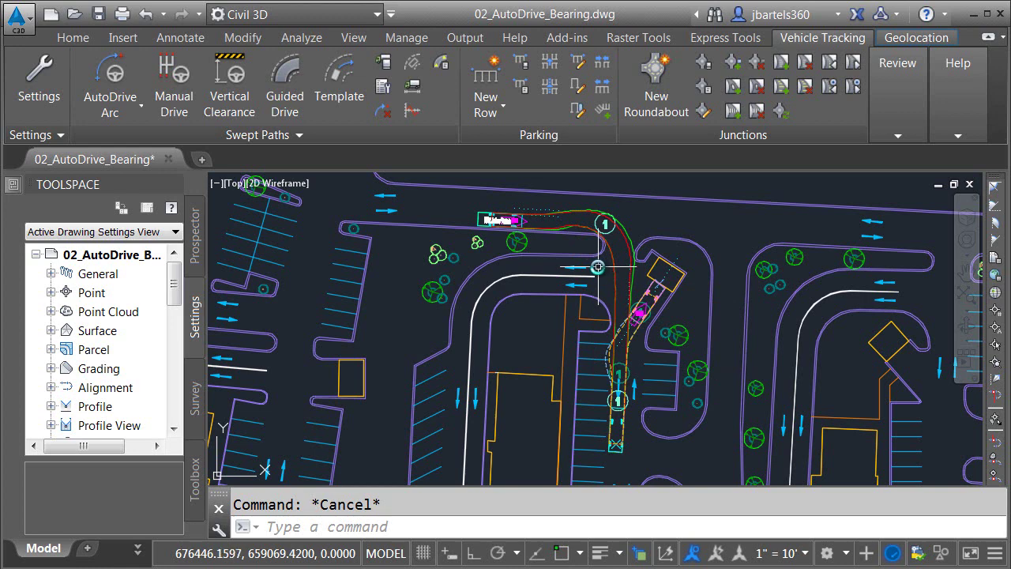
pyautogui.moveTo(821, 300)
pyautogui.mouseDown(button='middle')
pyautogui.moveTo(338, 278)
pyautogui.moveTo(348, 298)
pyautogui.mouseUp(button='middle')
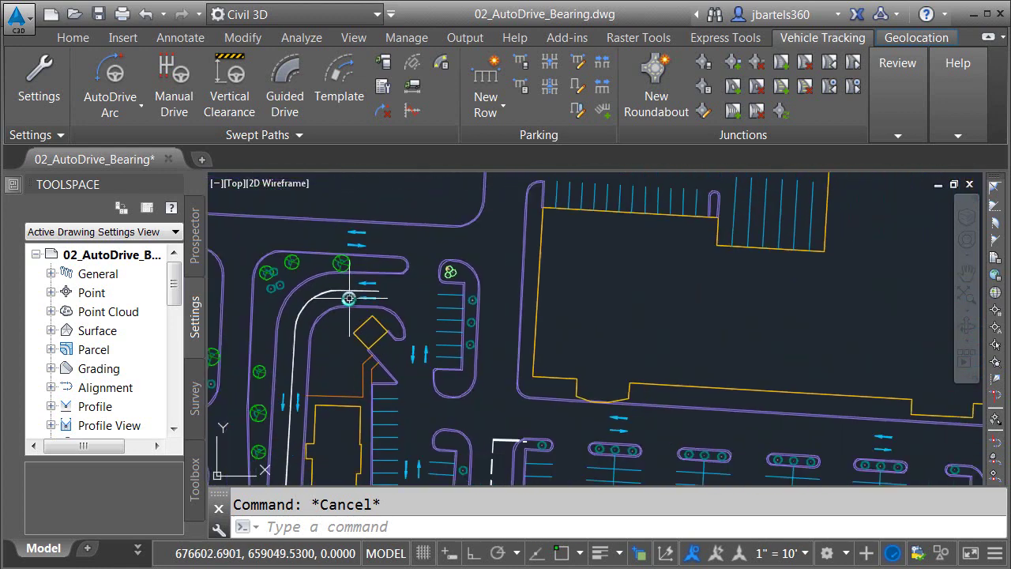
pyautogui.scroll(-1, 638, 293)
pyautogui.moveTo(638, 293)
pyautogui.mouseDown(button='middle')
pyautogui.moveTo(593, 318)
pyautogui.moveTo(509, 331)
pyautogui.mouseUp(button='middle')
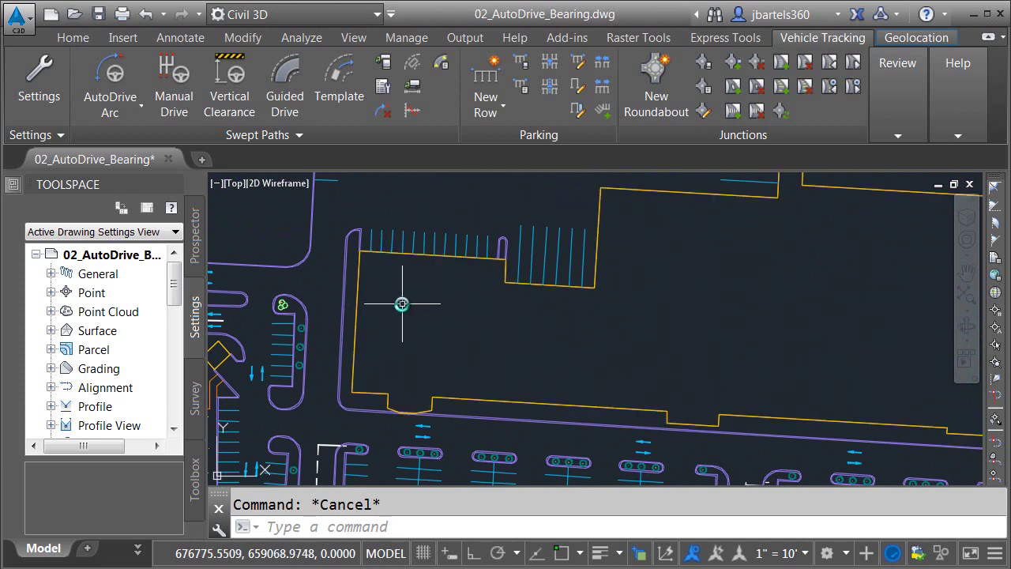
# Turn on the $_Instructions layer to reveal points A, B and the WB-40 note
pyautogui.click(75, 37)
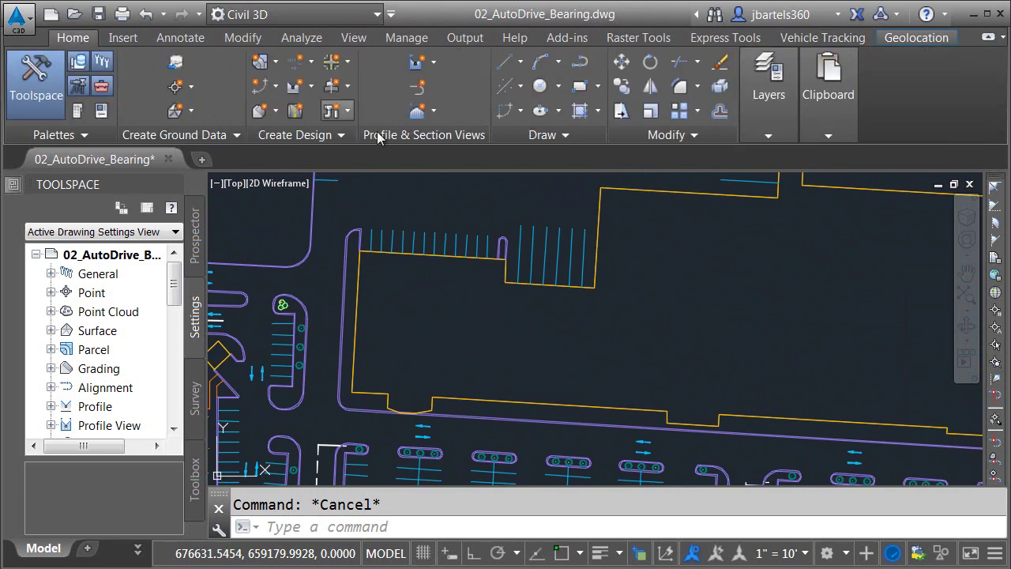
pyautogui.click(768, 136)
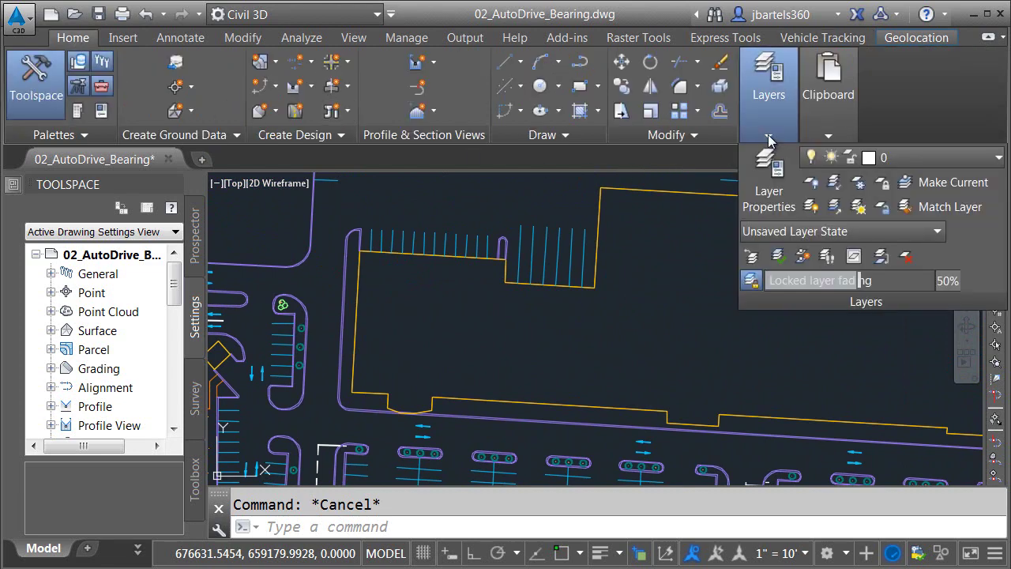
pyautogui.click(908, 156)
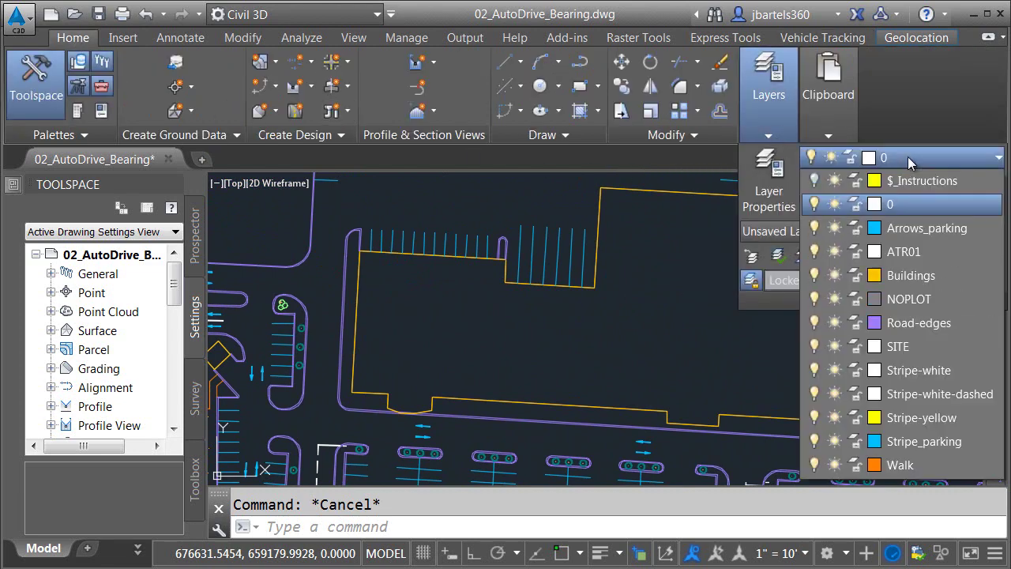
pyautogui.click(815, 181)
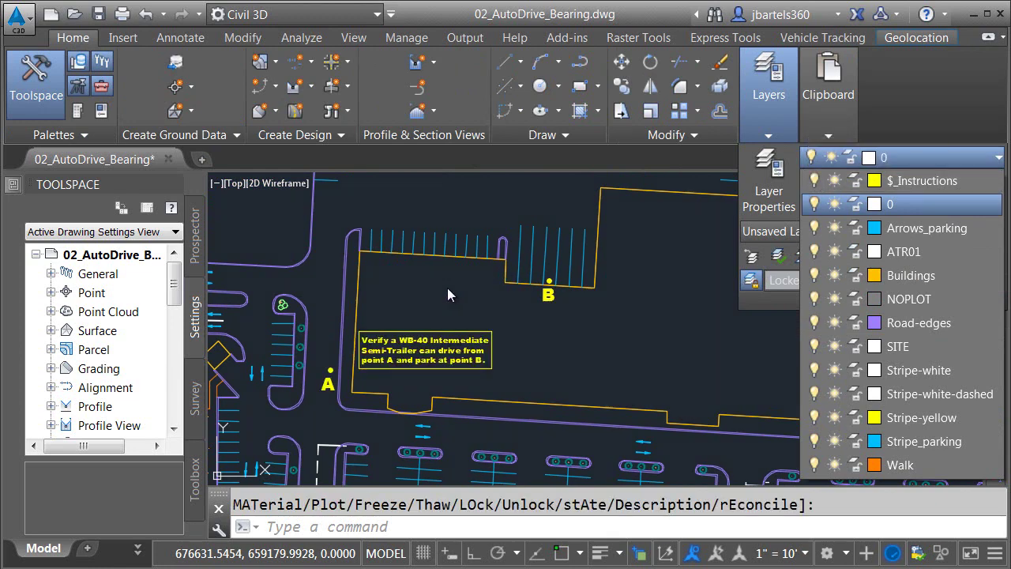
pyautogui.moveTo(447, 294); pyautogui.dragTo(472, 343, button='middle')
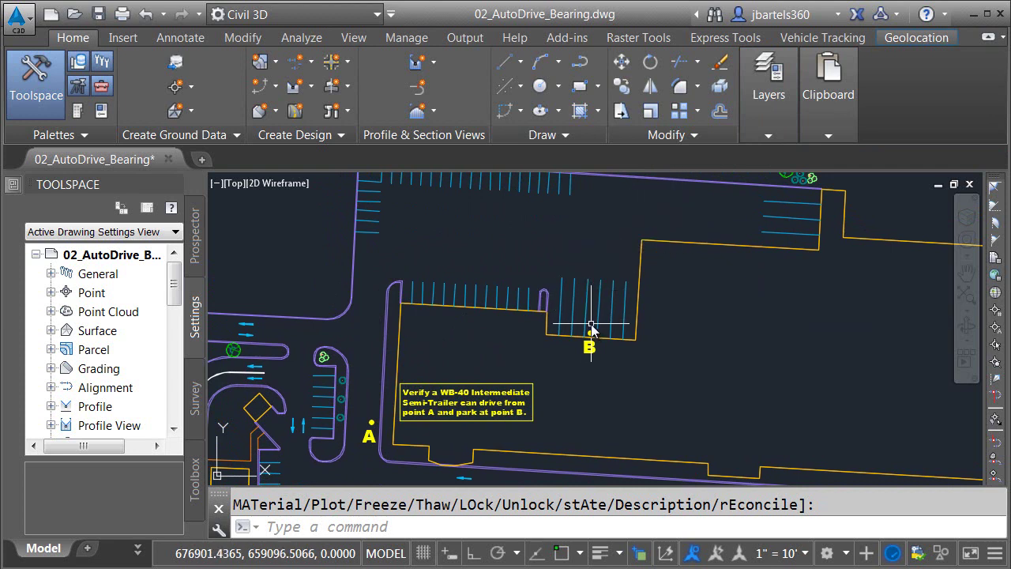
# Start a new AutoDrive Arc swept path from the AutoDrive dropdown
pyautogui.click(790, 59)
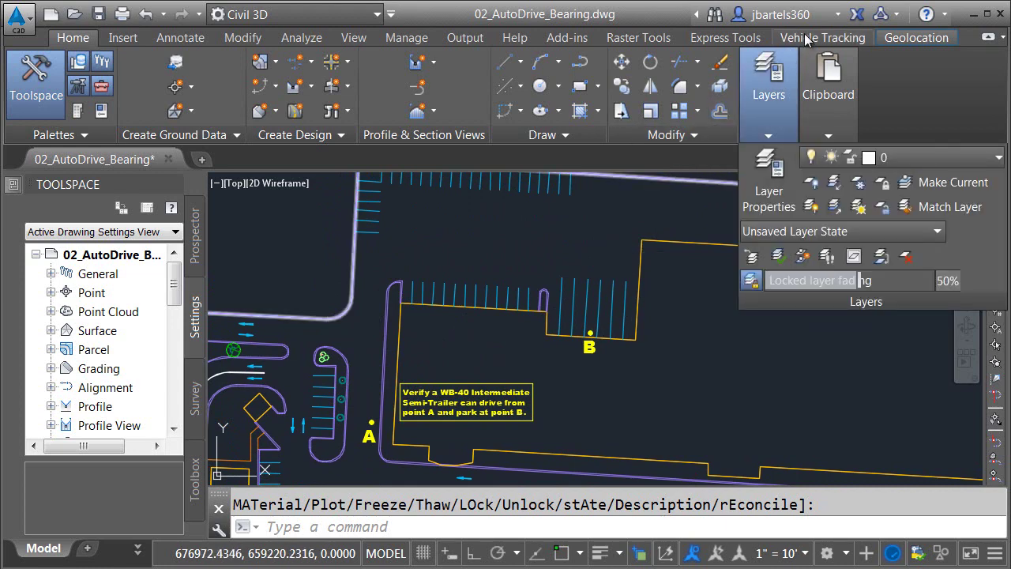
pyautogui.click(806, 41)
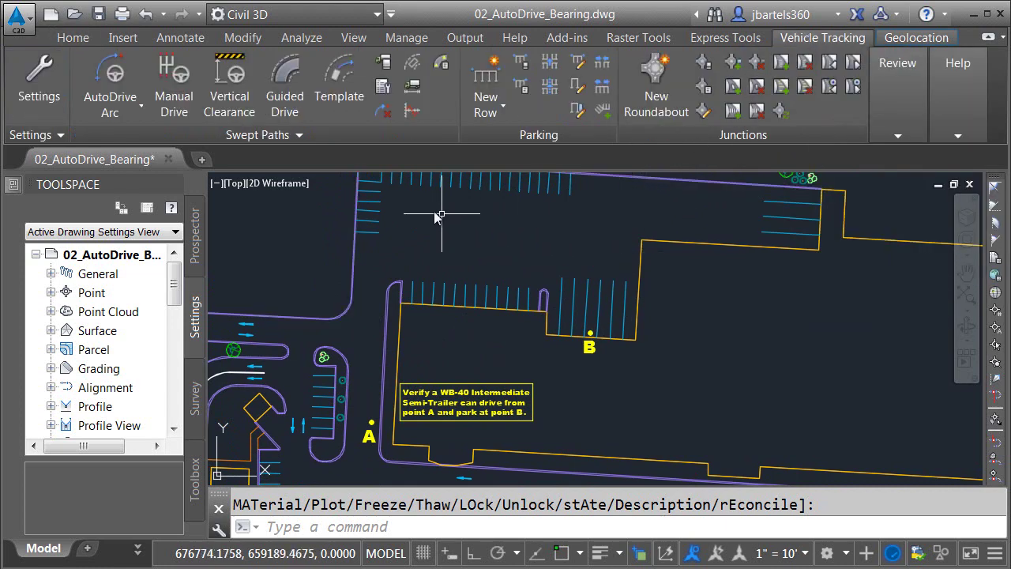
pyautogui.click(110, 107)
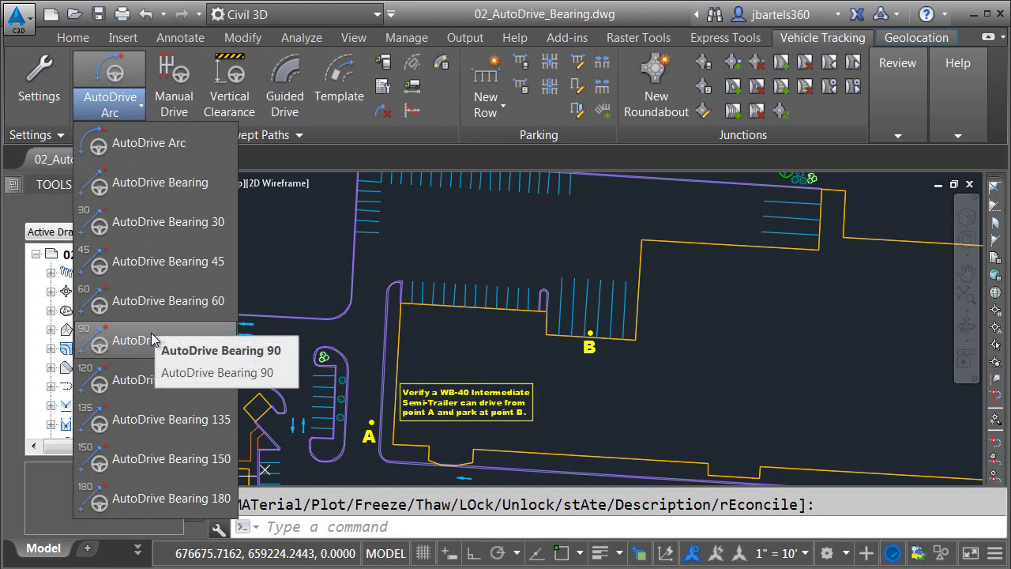
pyautogui.click(110, 73)
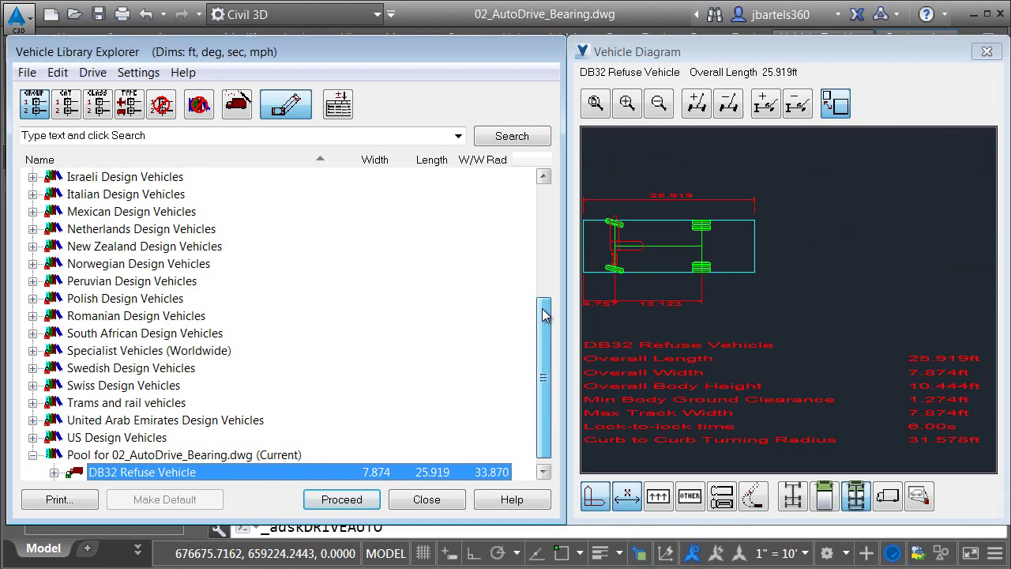
# Place a WB-40 Intermediate Semi-Trailer at point A facing north and proceed to driving
pyautogui.moveTo(545, 320); pyautogui.dragTo(545, 330)
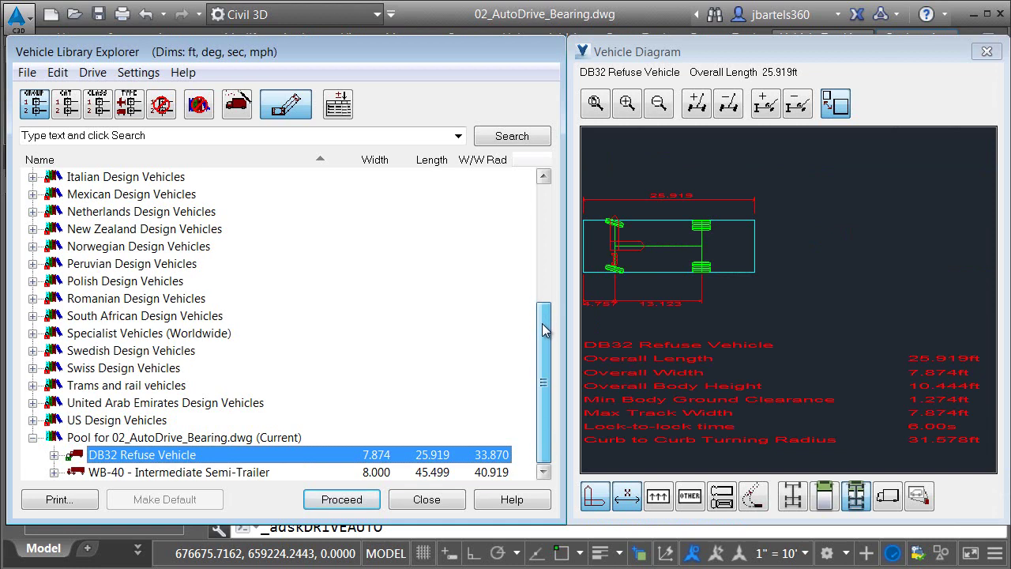
pyautogui.doubleClick(153, 472)
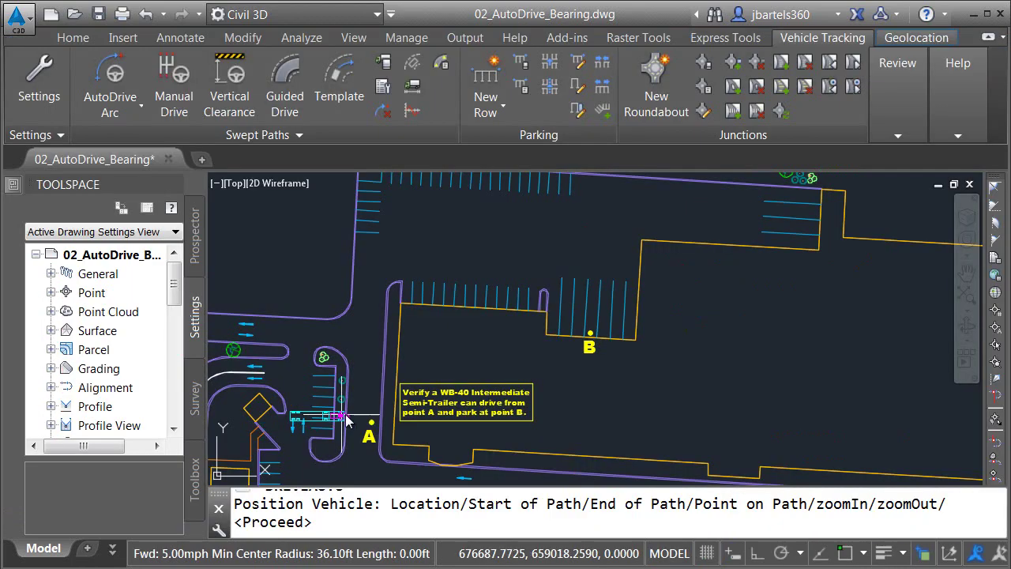
pyautogui.scroll(5, 368, 406)
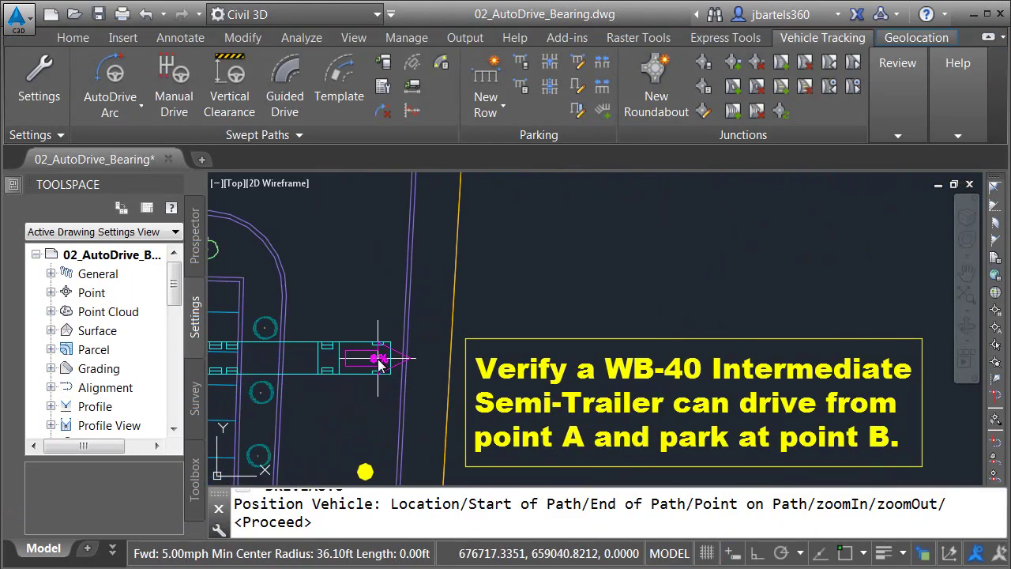
pyautogui.click(380, 355)
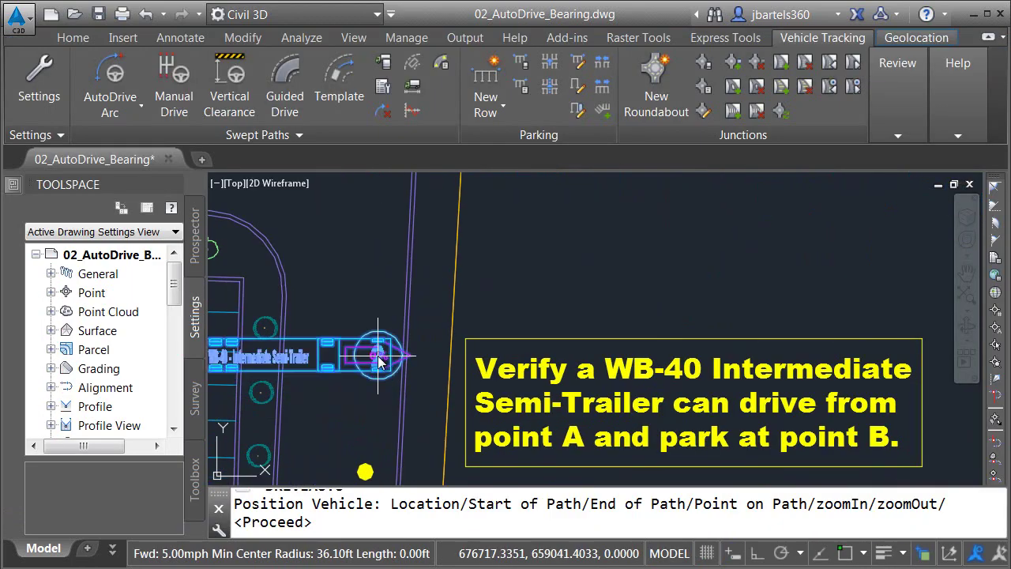
pyautogui.click(381, 255)
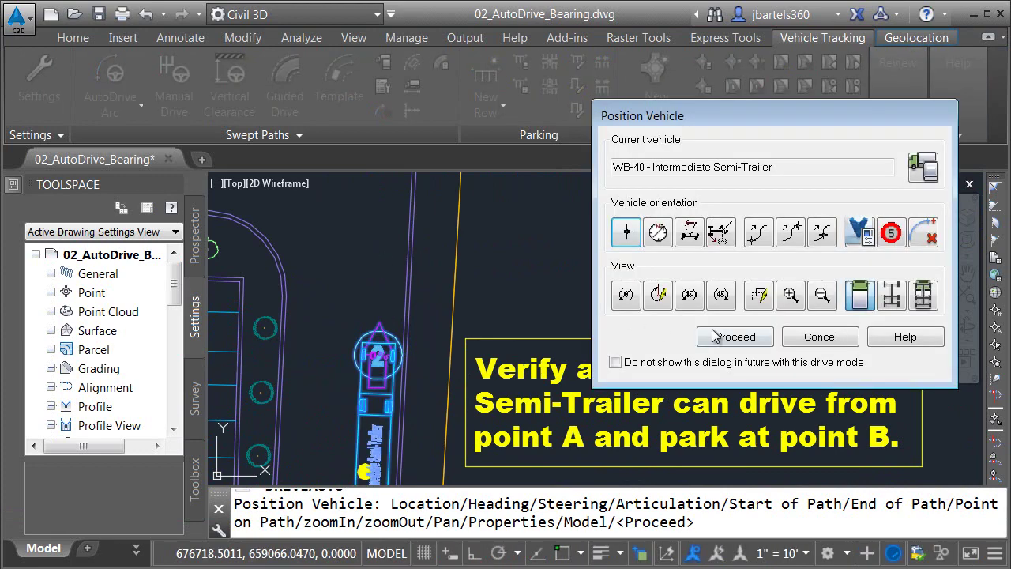
pyautogui.click(734, 337)
# Fix the WB-40's first straight AutoDrive segment running north from point A
pyautogui.scroll(-3, 511, 292)
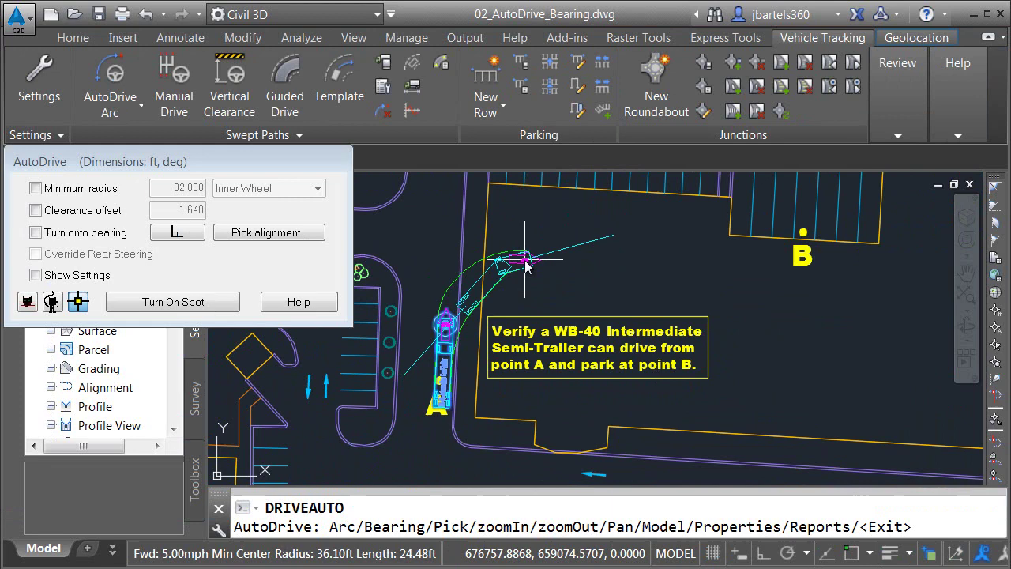
pyautogui.scroll(2, 486, 316)
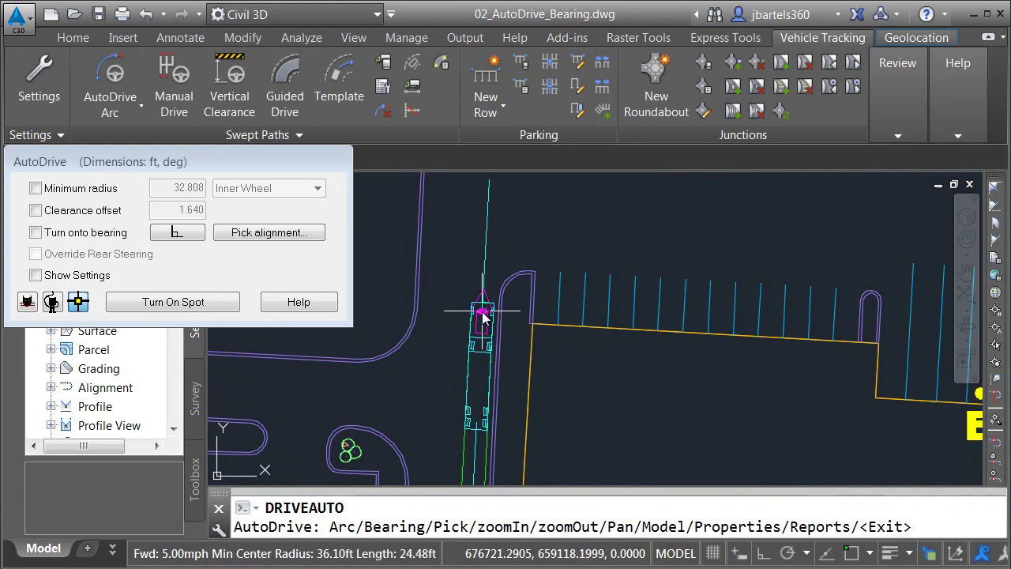
pyautogui.click(483, 312)
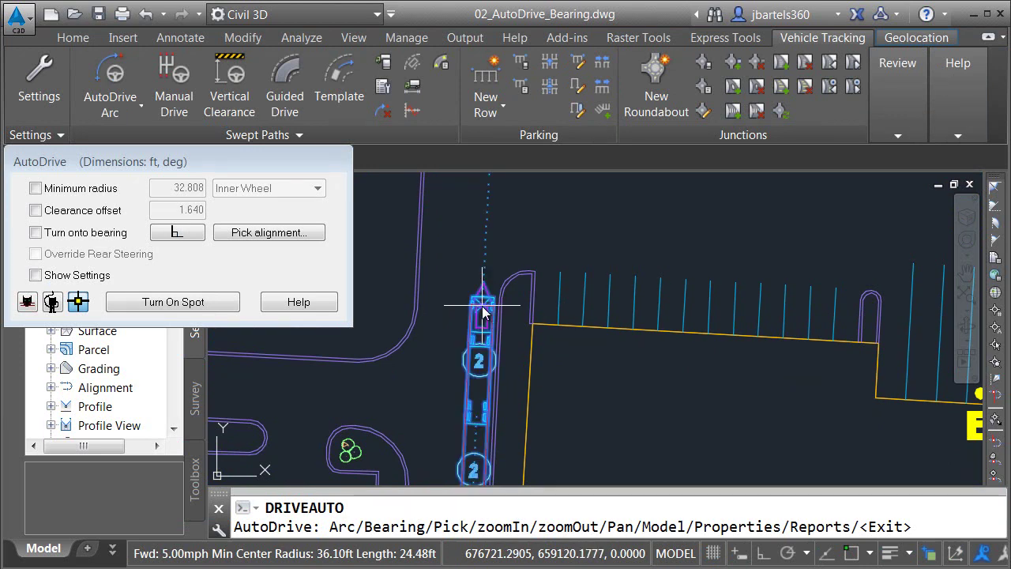
# Turn the WB-40 onto the lot's top boundary and drive east to the lot's east end
pyautogui.click(35, 233)
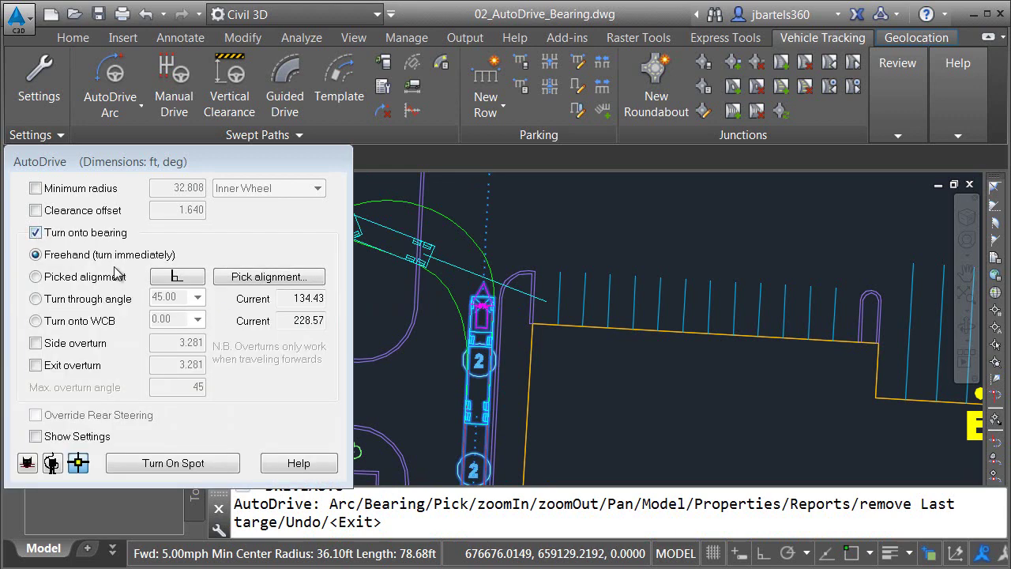
pyautogui.click(242, 276)
pyautogui.scroll(-4, 462, 306)
pyautogui.moveTo(603, 251); pyautogui.dragTo(507, 331, button='middle')
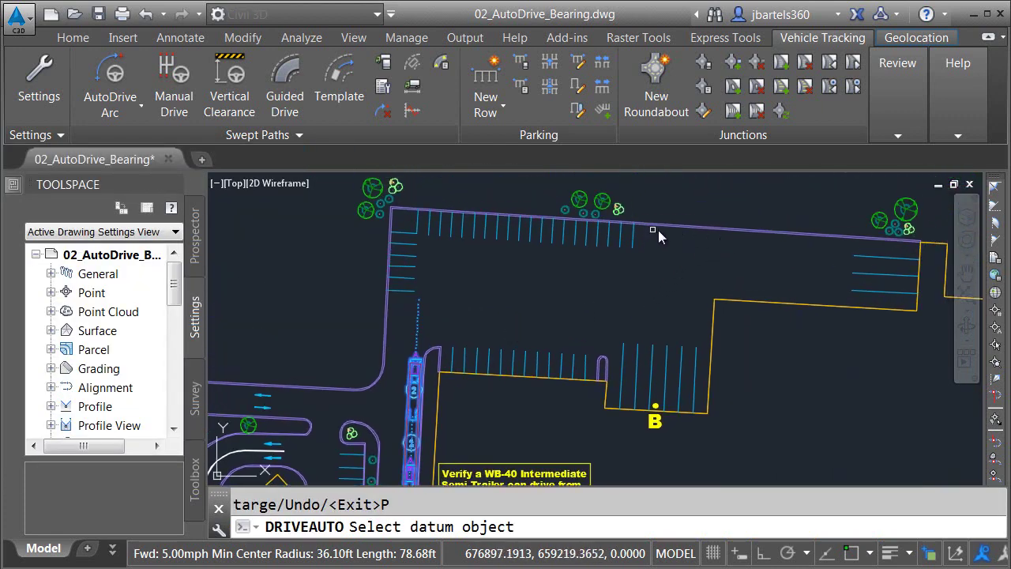
pyautogui.click(677, 228)
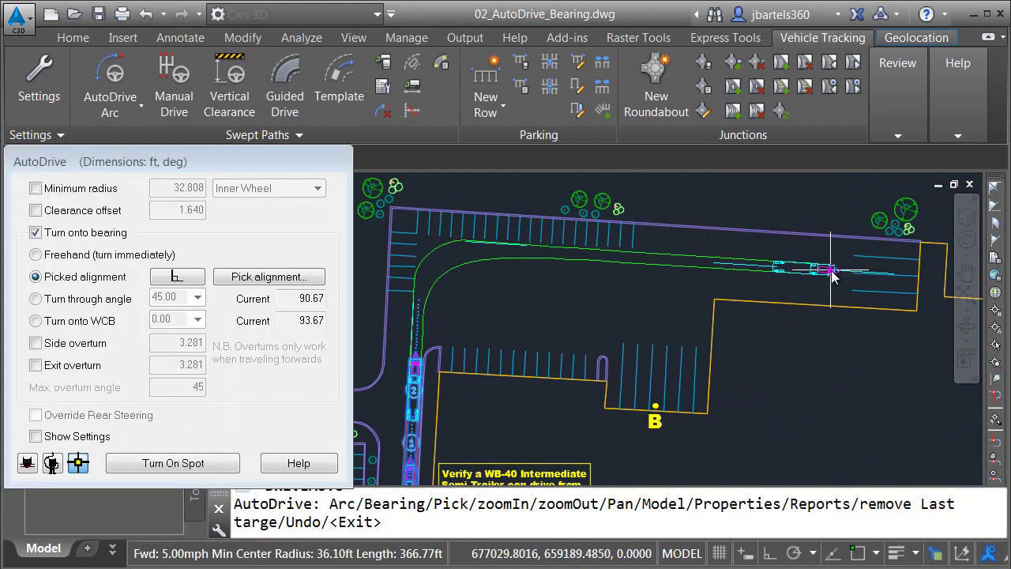
pyautogui.click(831, 271)
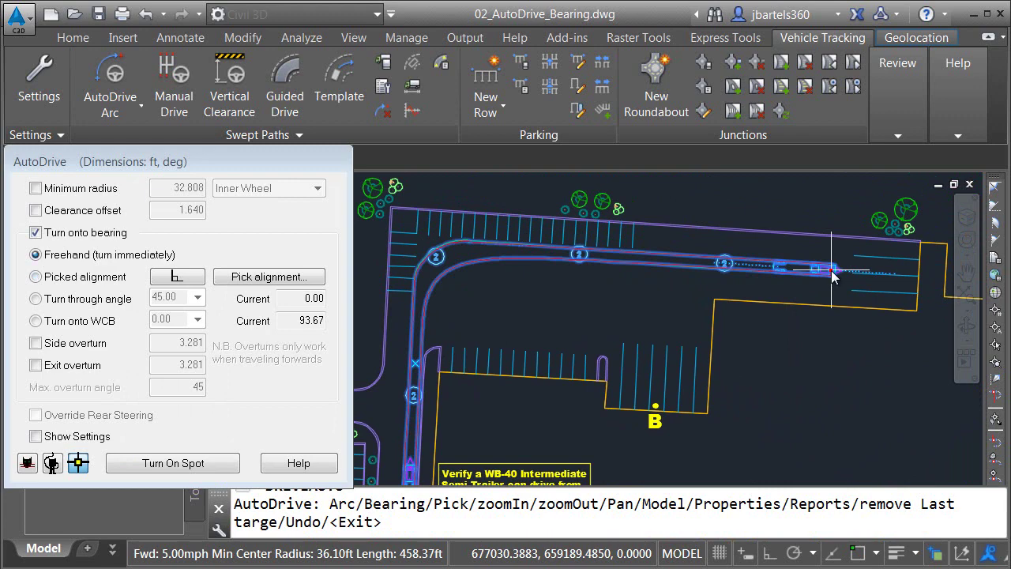
# Reverse the trailer along the bay B stripe into point B and end AutoDrive
pyautogui.click(314, 282)
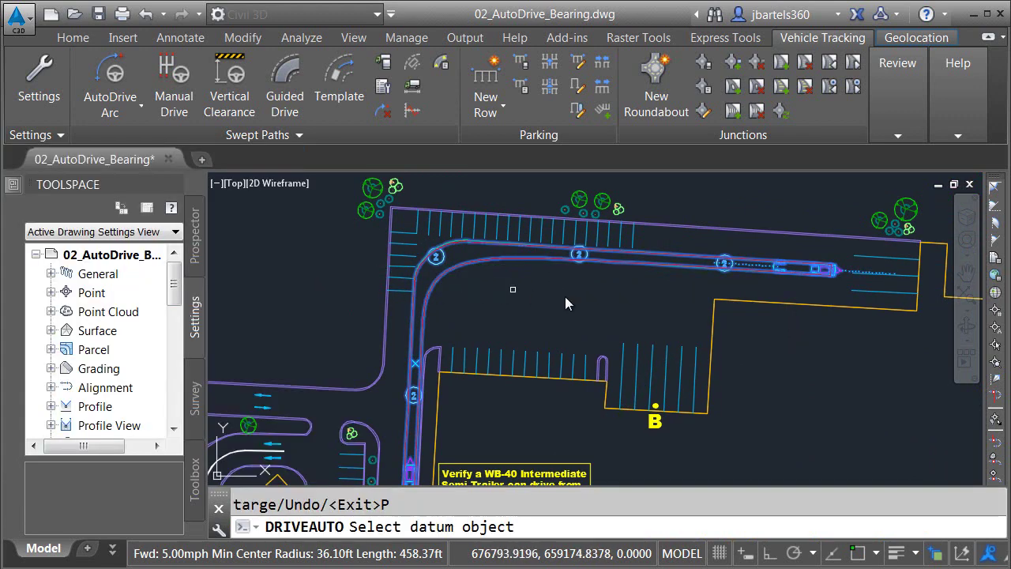
pyautogui.click(651, 382)
pyautogui.scroll(5, 636, 419)
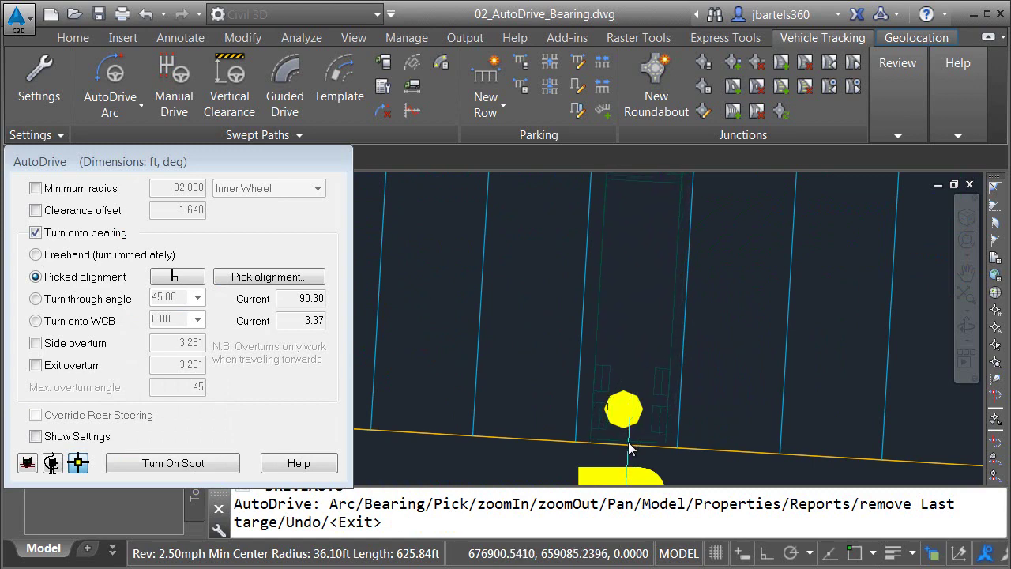
pyautogui.press('Return')
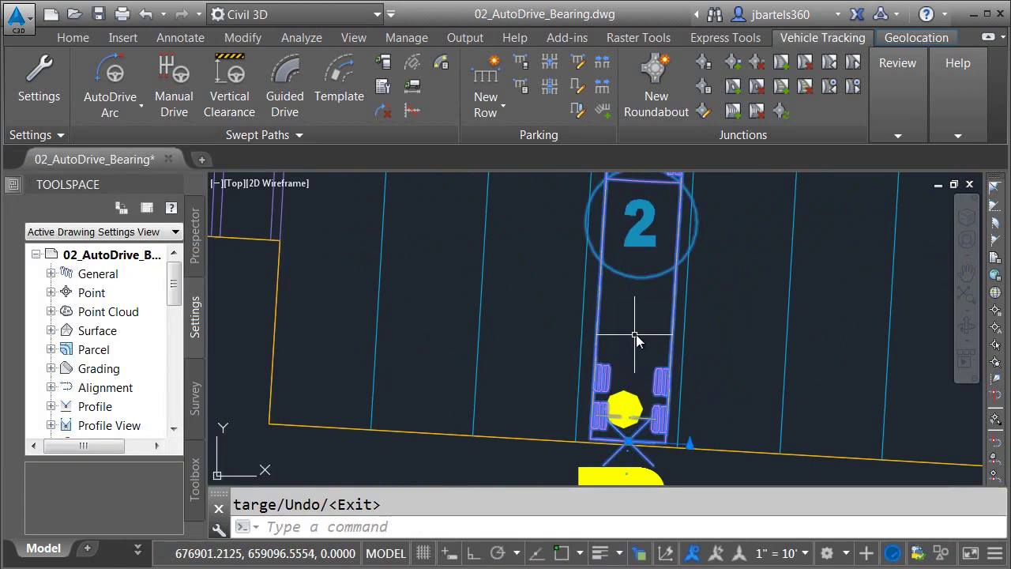
pyautogui.press('Escape')
pyautogui.scroll(-8, 636, 338)
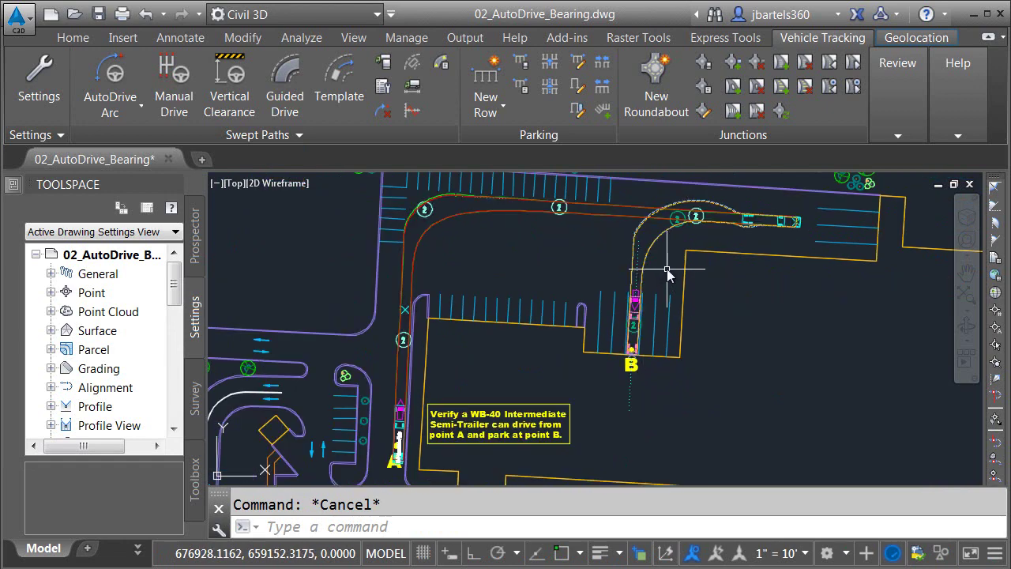
# Drag the WB-40 path's end grip so the trailer parks one stall east of point B
pyautogui.moveTo(667, 271); pyautogui.dragTo(669, 283, button='middle')
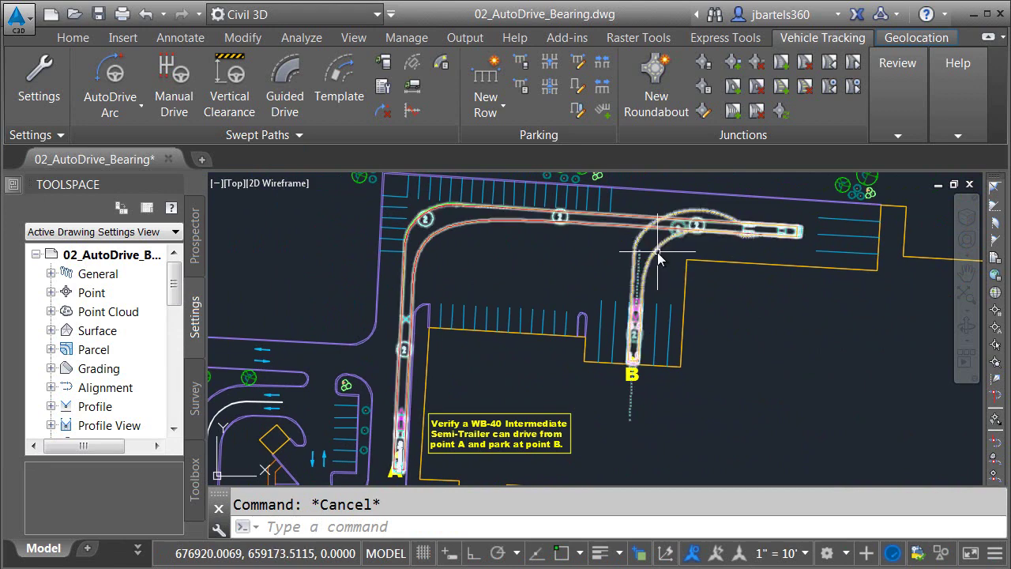
pyautogui.click(658, 252)
pyautogui.click(796, 232)
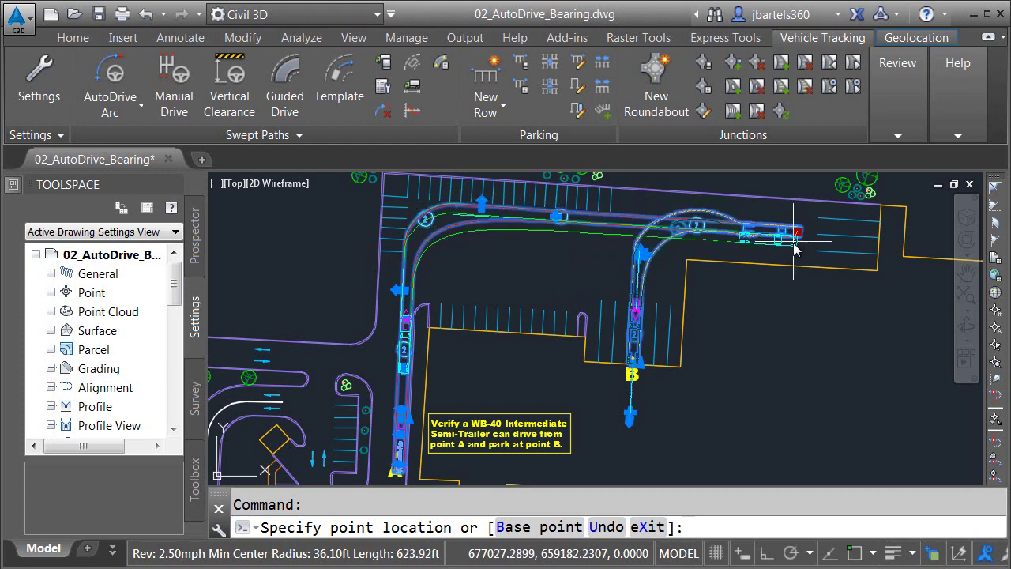
pyautogui.click(798, 227)
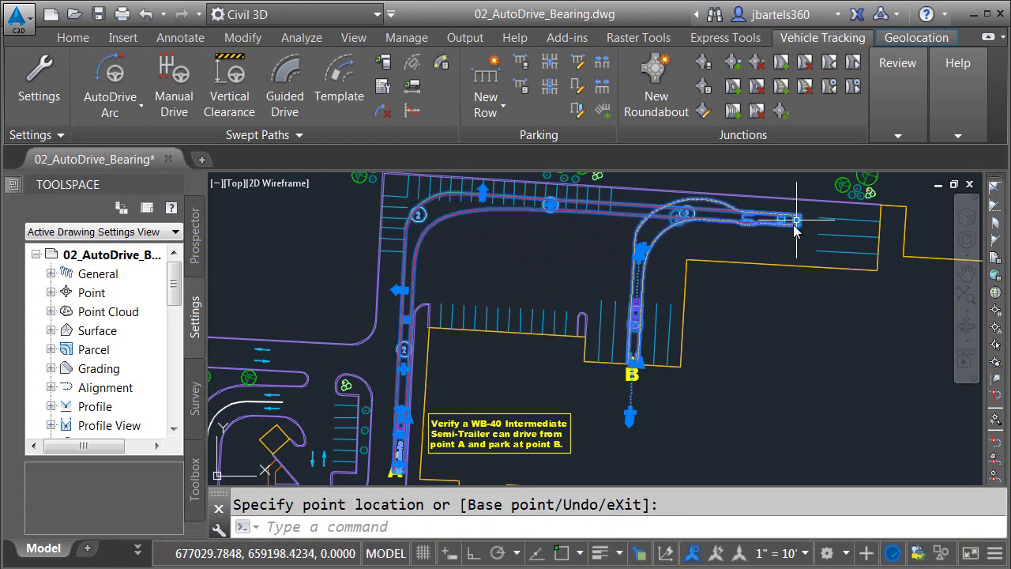
pyautogui.scroll(5, 628, 371)
pyautogui.scroll(1, 621, 377)
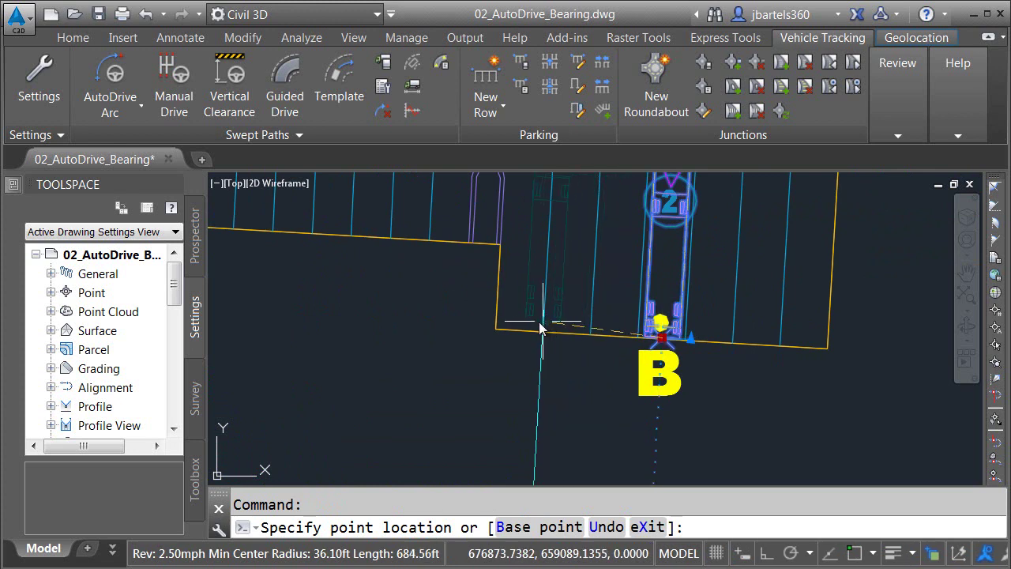
pyautogui.click(757, 348)
pyautogui.press('Return')
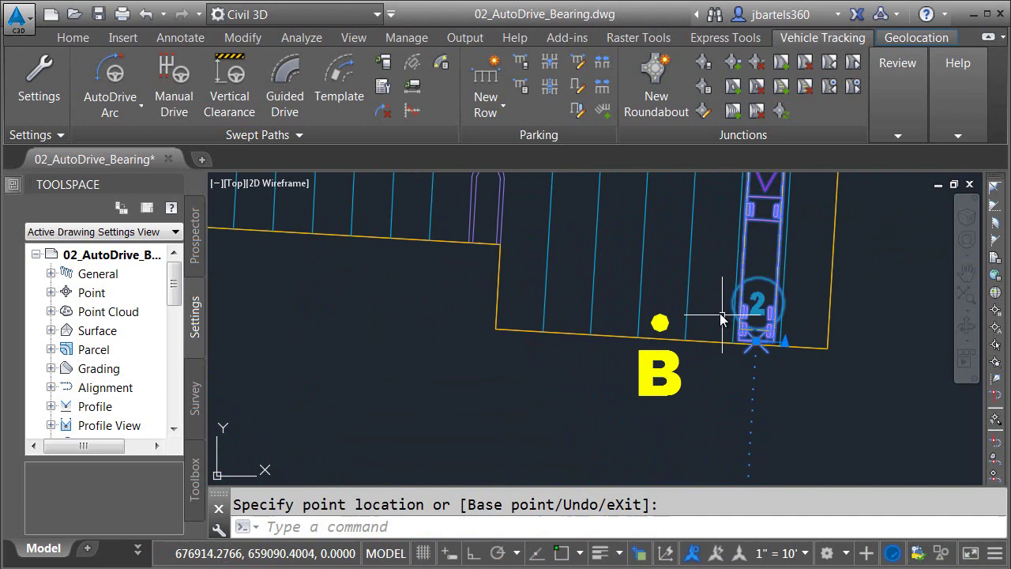
pyautogui.scroll(-6, 721, 318)
pyautogui.press('Escape')
pyautogui.moveTo(757, 312); pyautogui.dragTo(752, 330, button='middle')
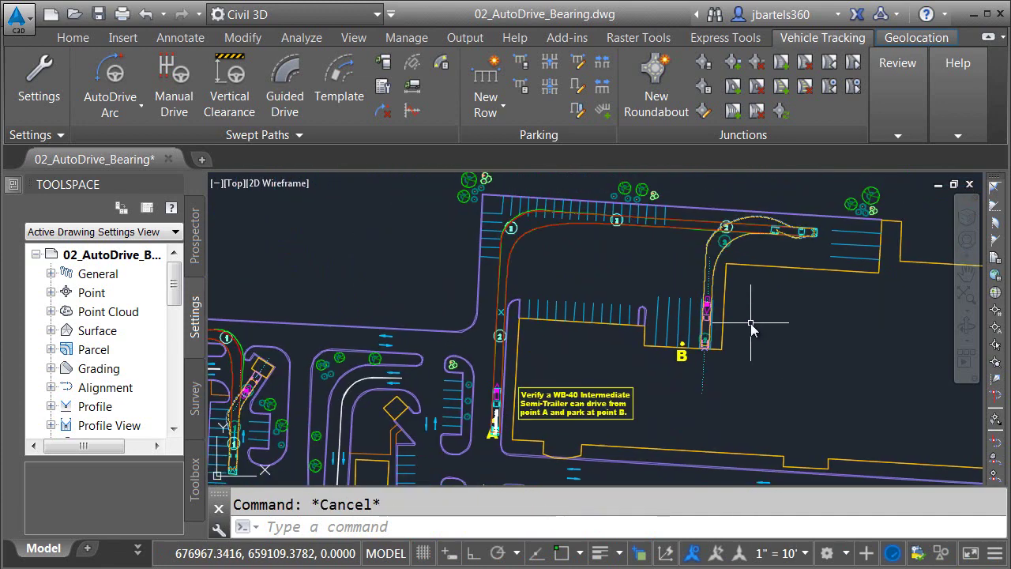